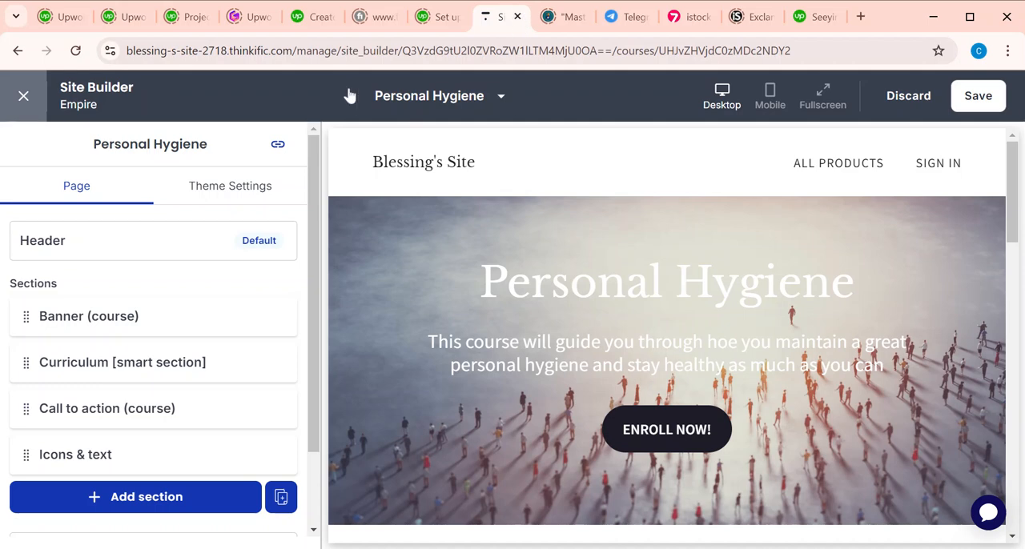
Step: Exit the site builder, discarding the unsaved changes, and open the list of courses
click(24, 96)
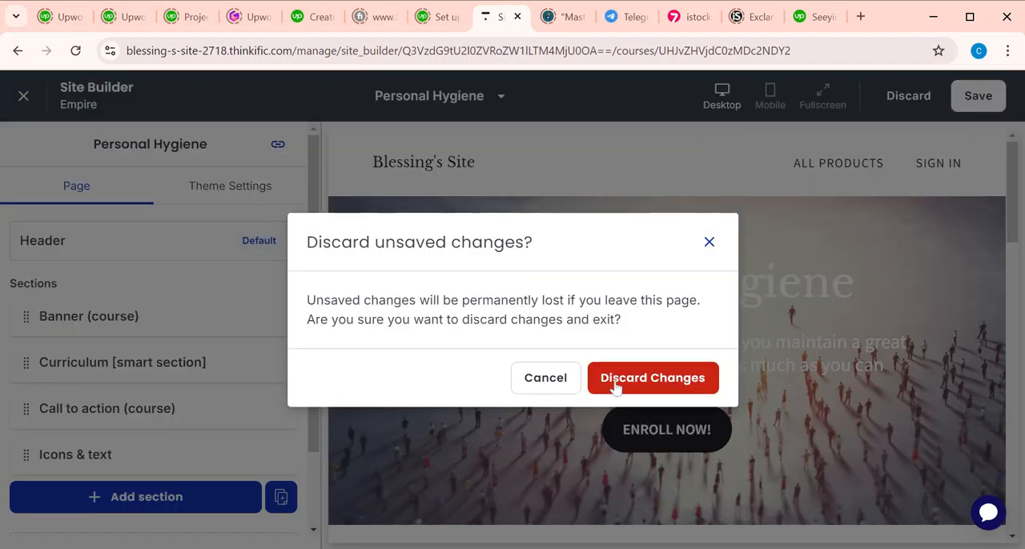
click(612, 388)
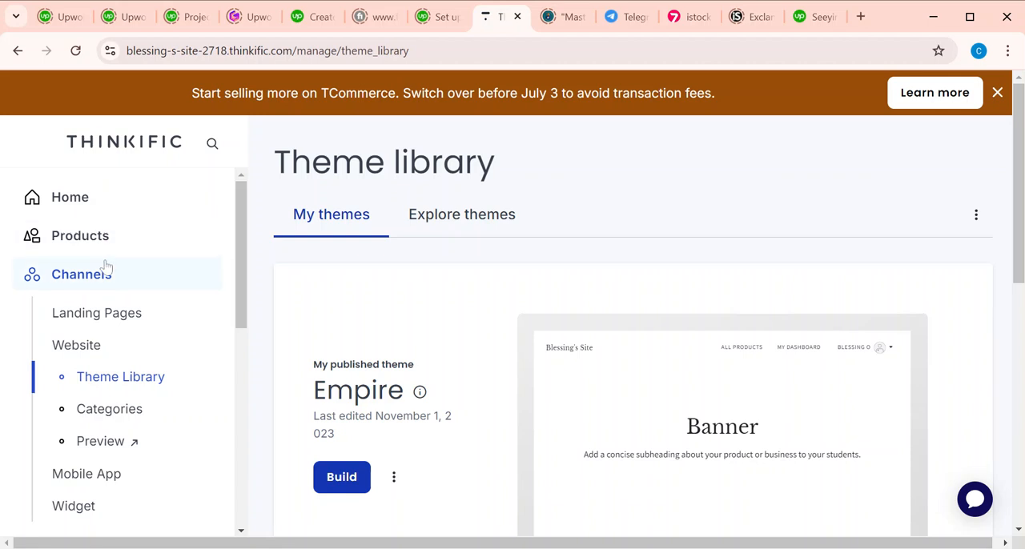
click(71, 239)
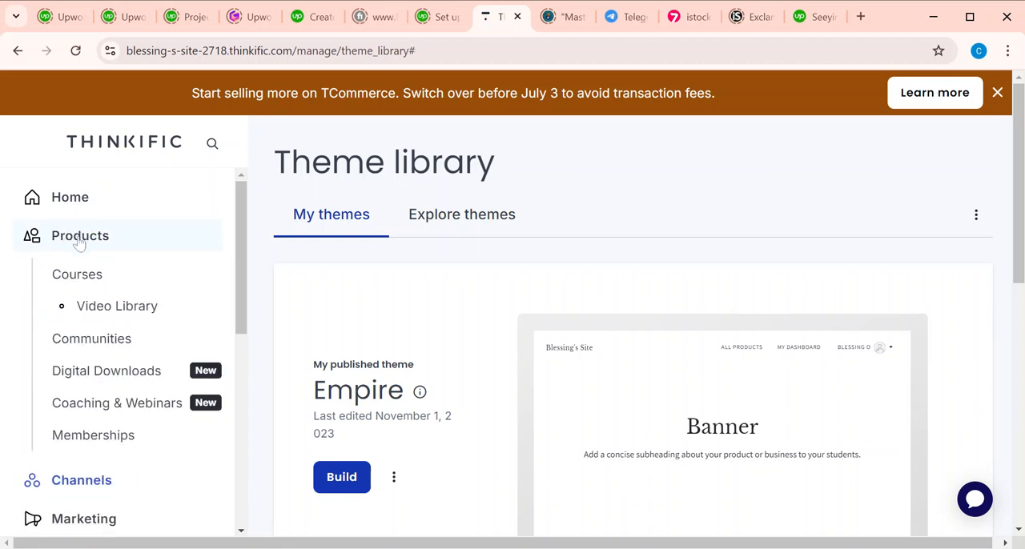
click(76, 277)
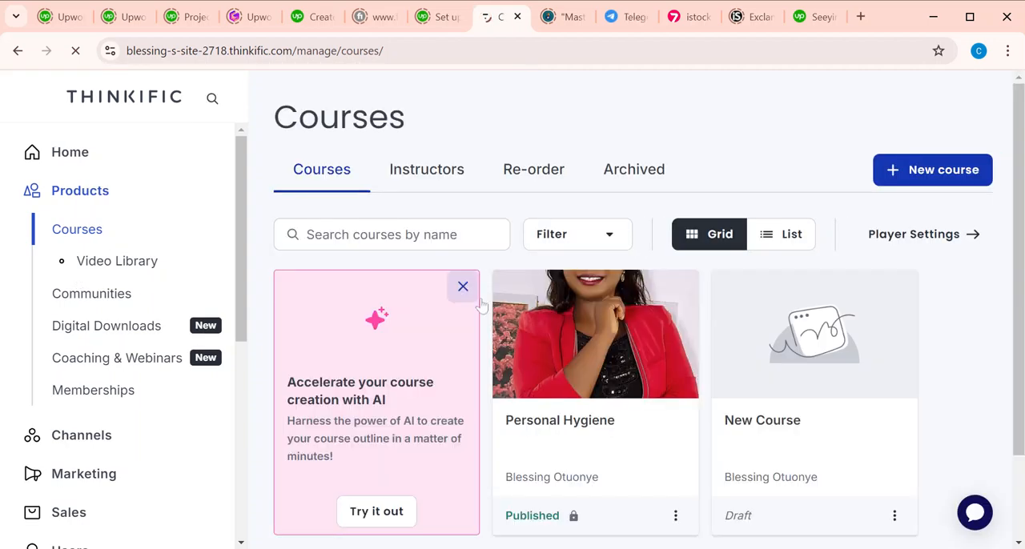
Step: Open the Personal Hygiene course for editing and go to building its product page
scroll(645, 395, down, 2)
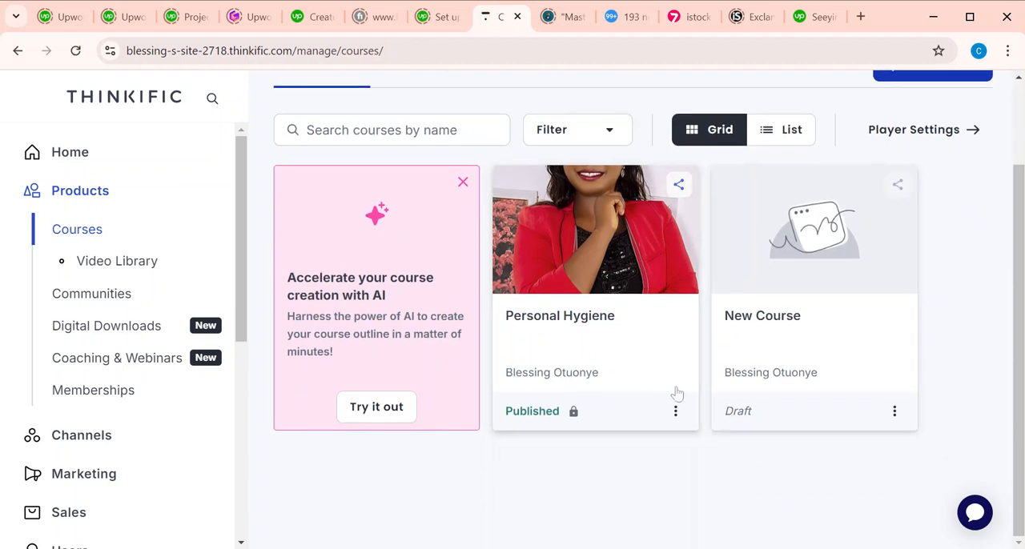
click(675, 411)
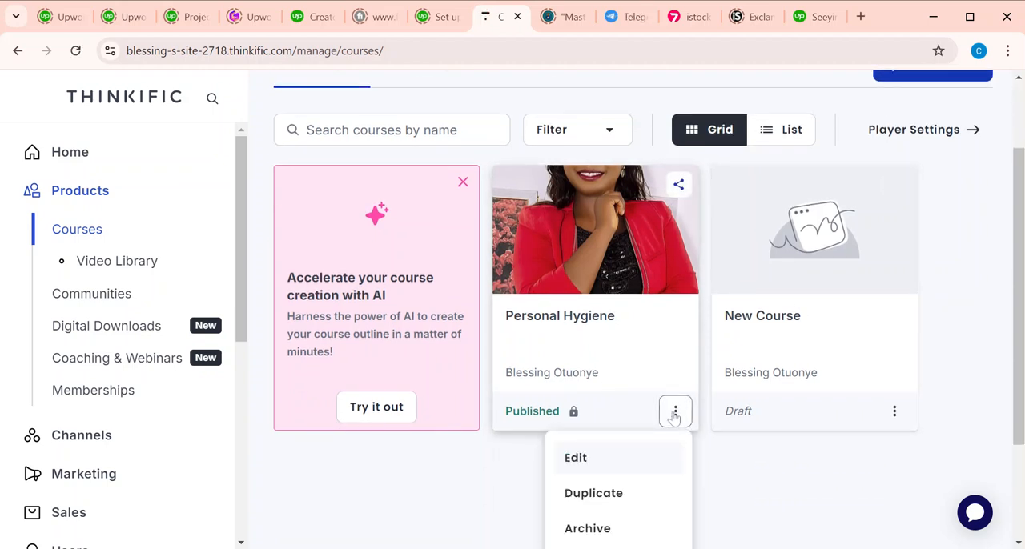
click(607, 471)
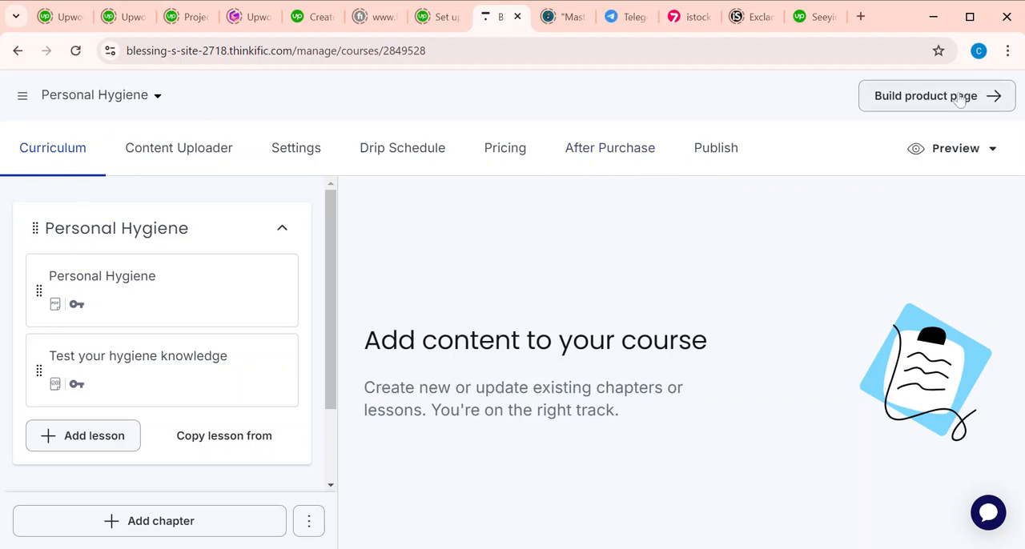
click(960, 96)
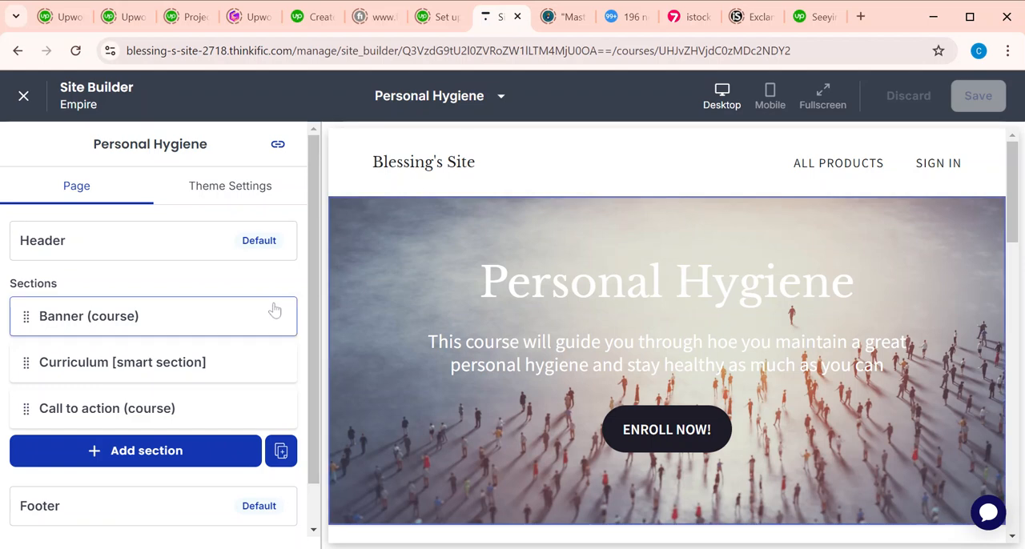
Step: Open the choice of new sections for the Personal Hygiene page and examine all available section types, from Additional products through Video
click(171, 453)
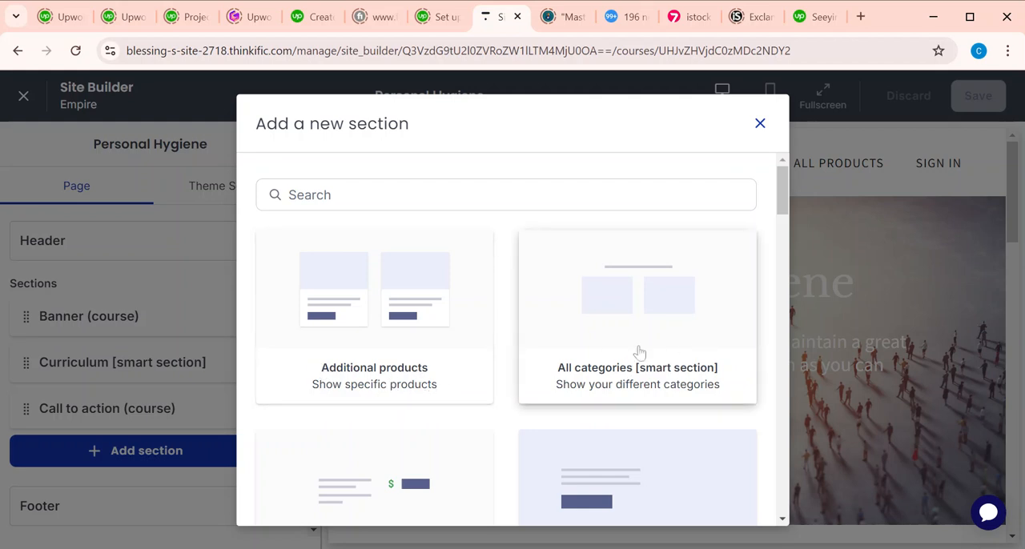
scroll(609, 401, down, 2)
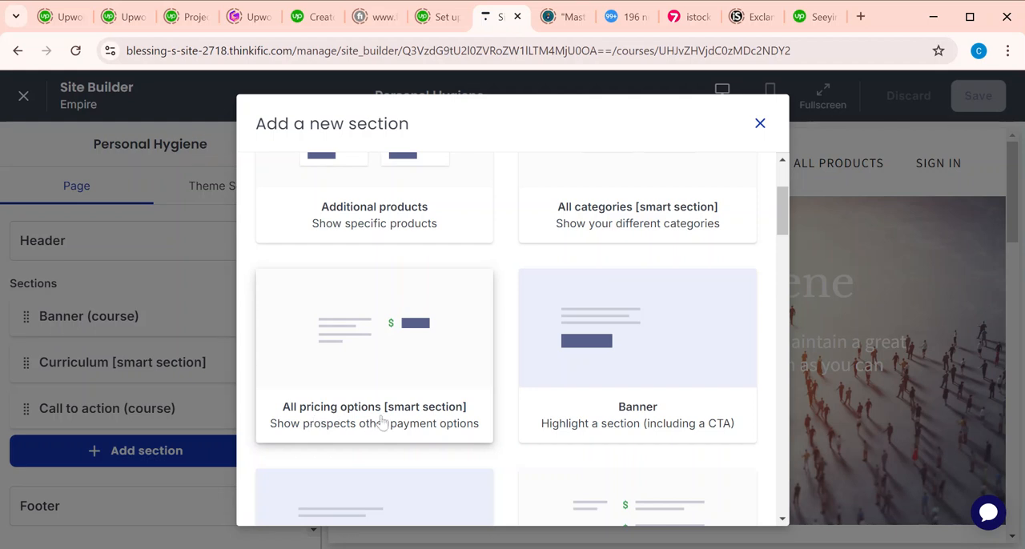
scroll(627, 393, down, 2)
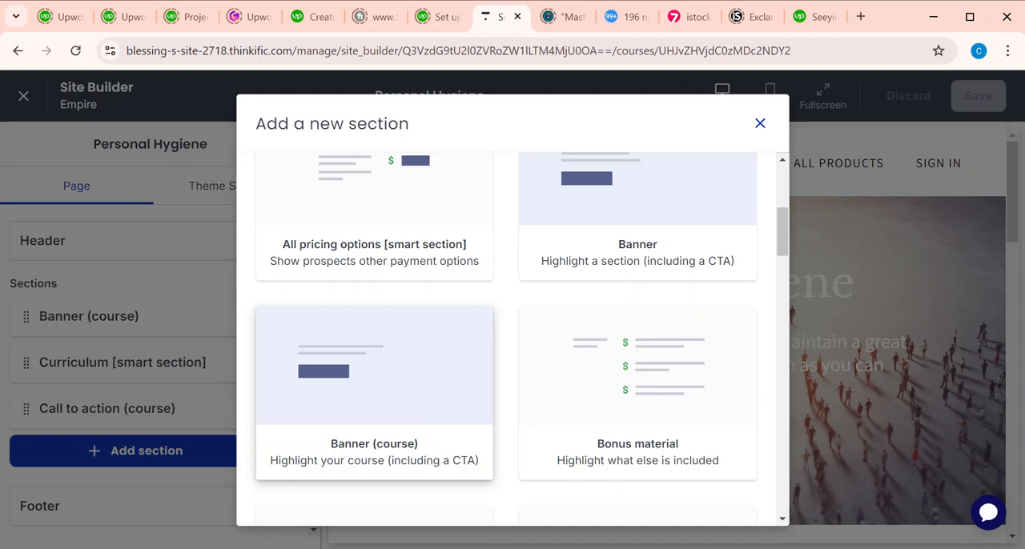
scroll(560, 355, down, 5)
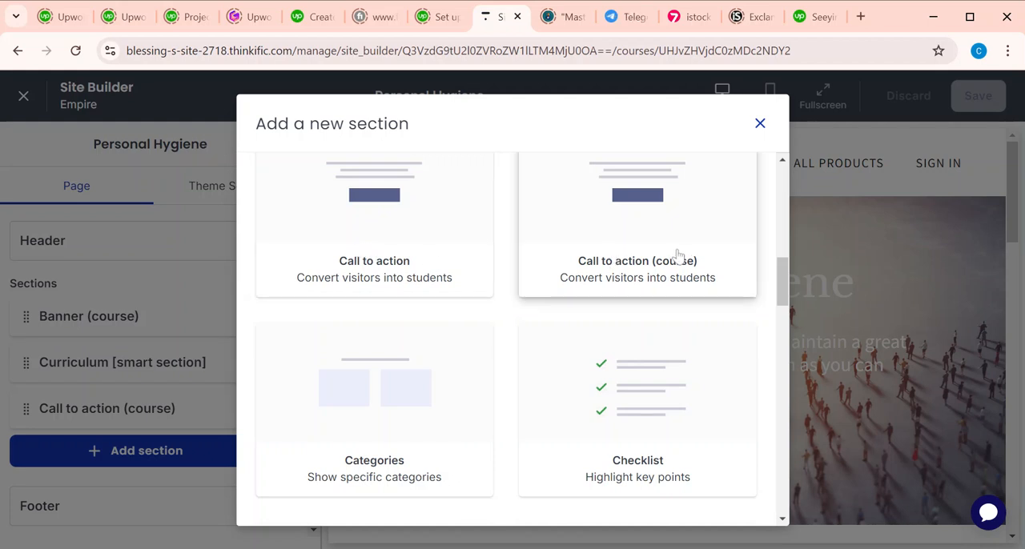
scroll(689, 262, down, 5)
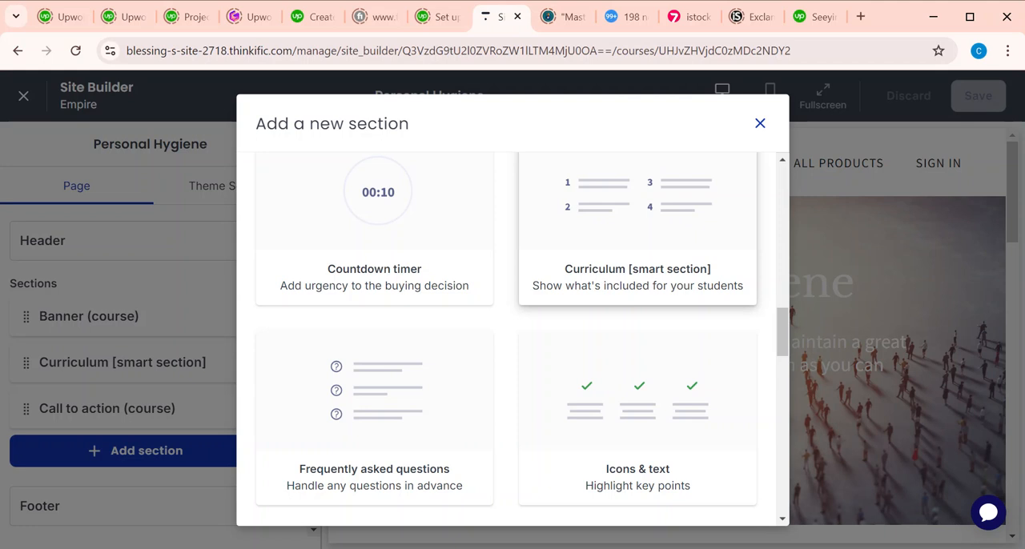
scroll(506, 282, down, 2)
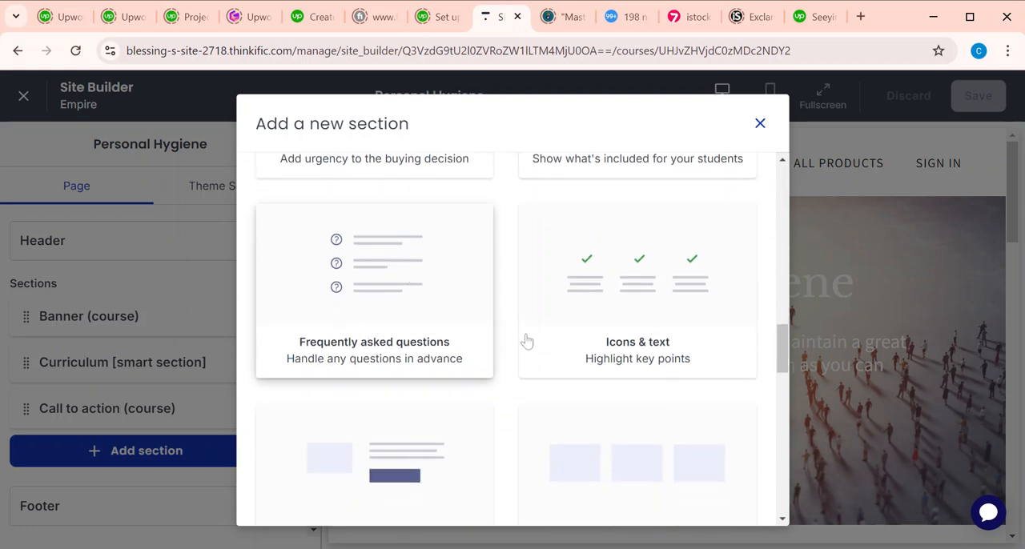
scroll(621, 391, down, 2)
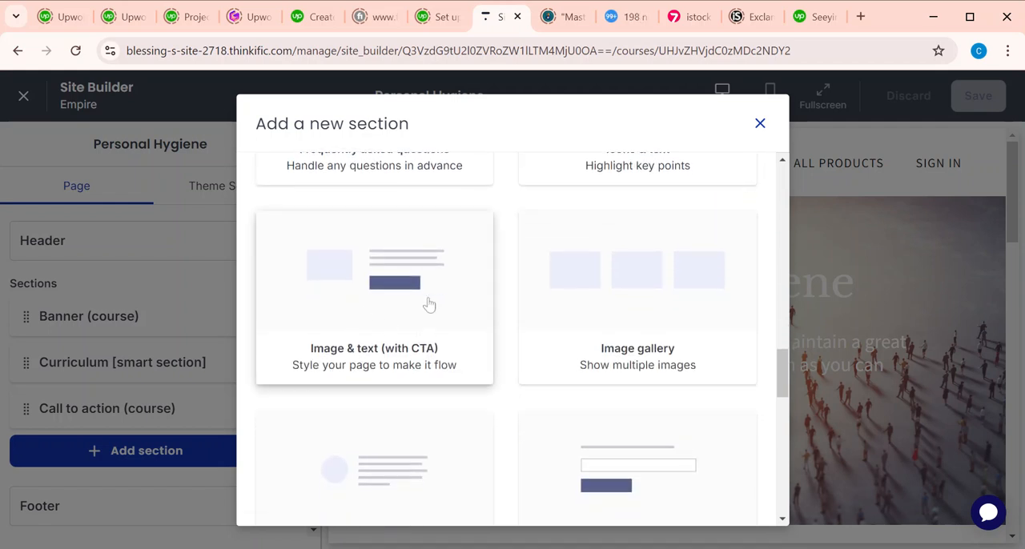
scroll(663, 333, down, 3)
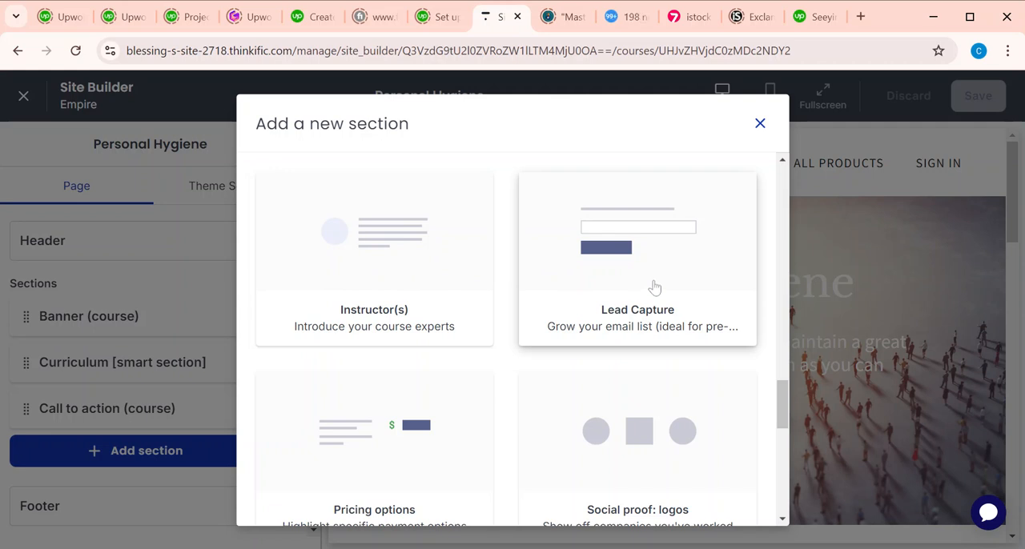
scroll(654, 287, down, 2)
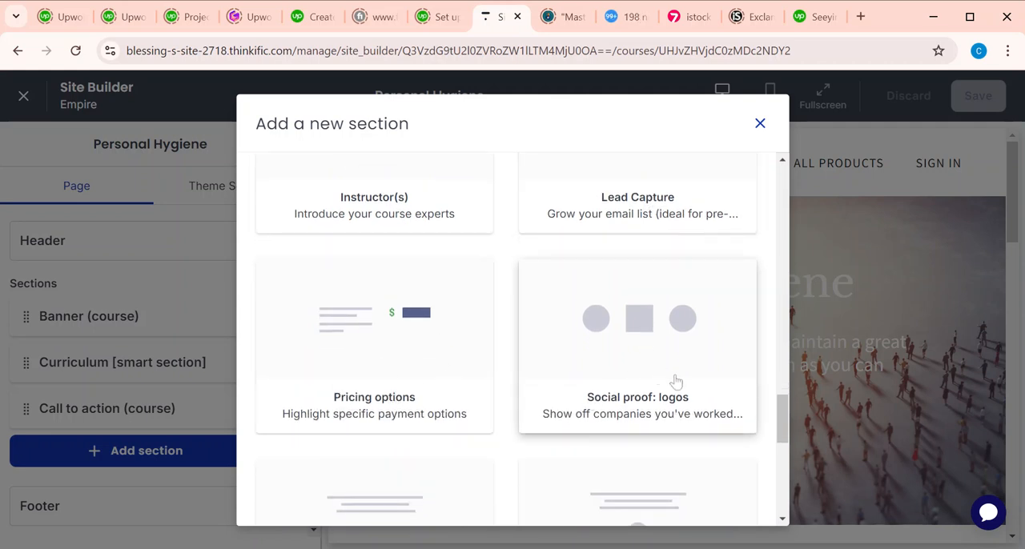
scroll(679, 385, down, 3)
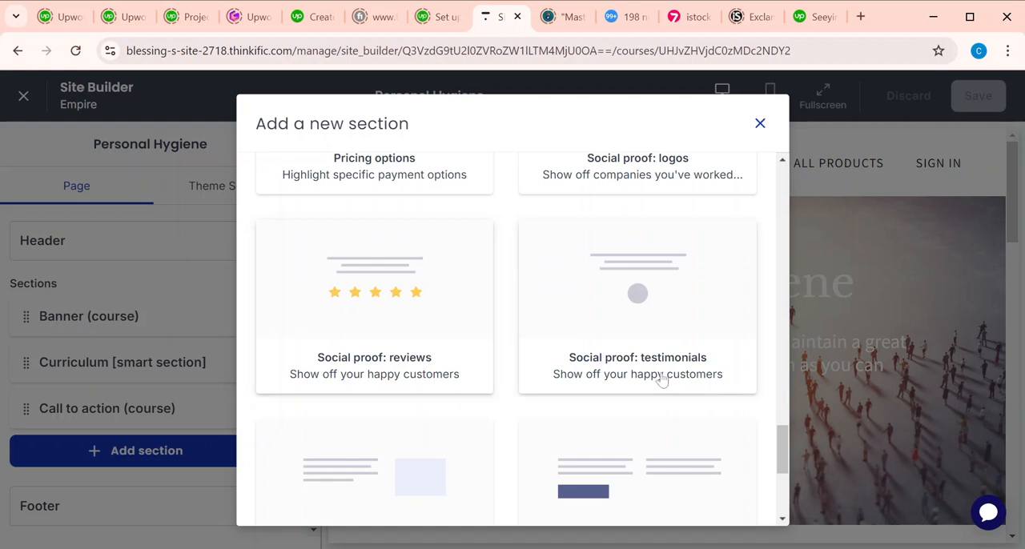
scroll(666, 378, down, 3)
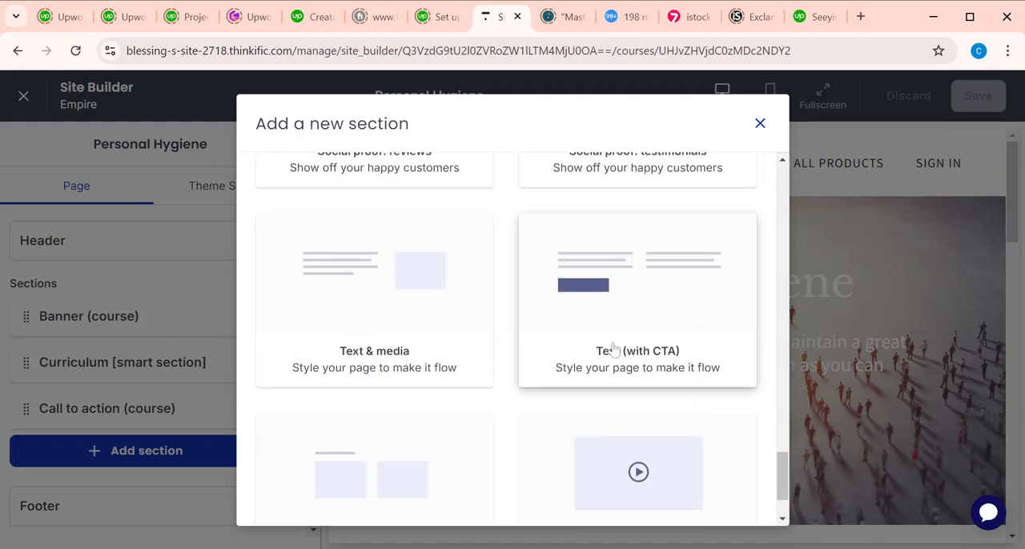
scroll(614, 348, down, 2)
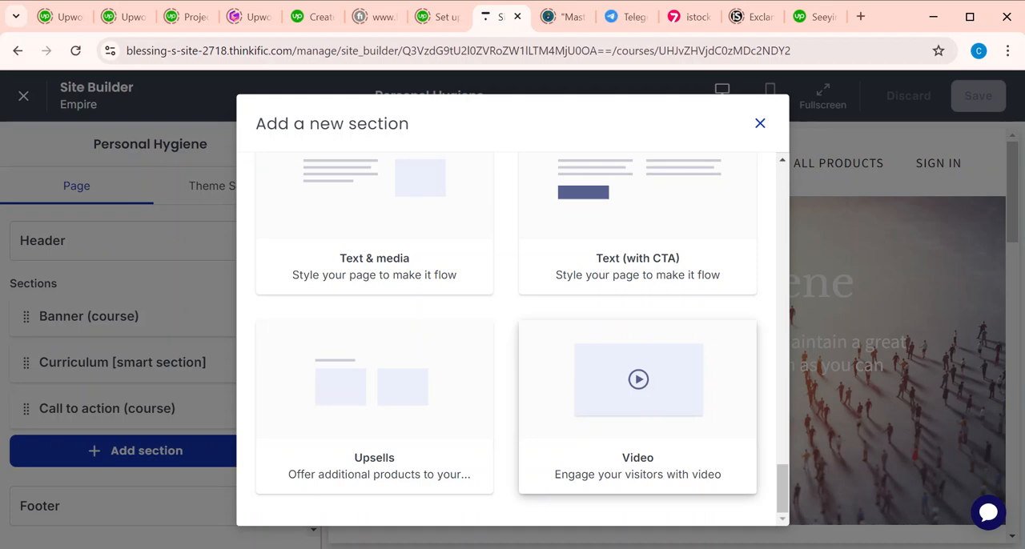
scroll(638, 449, up, 20)
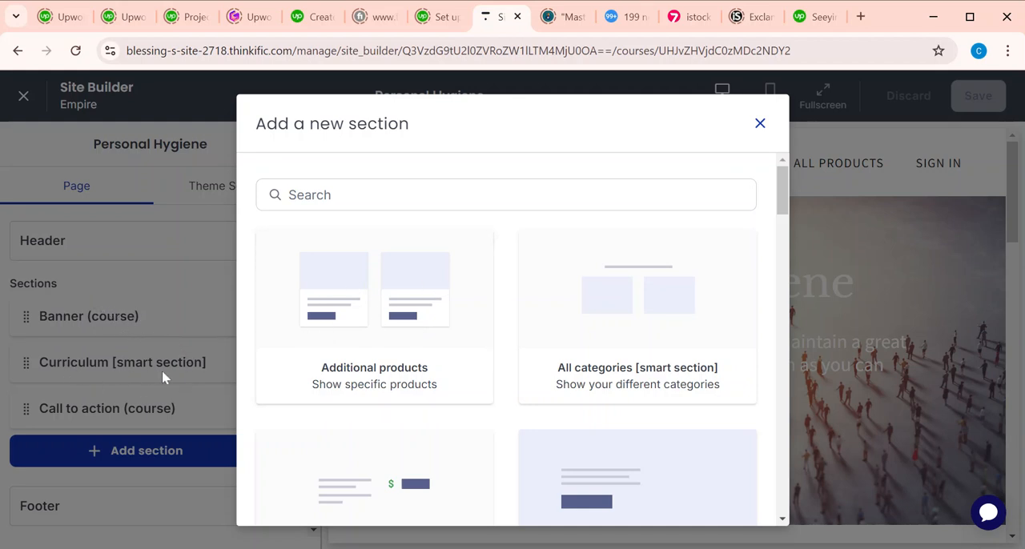
Step: Add a Checklist section to the Personal Hygiene product page
scroll(473, 382, down, 2)
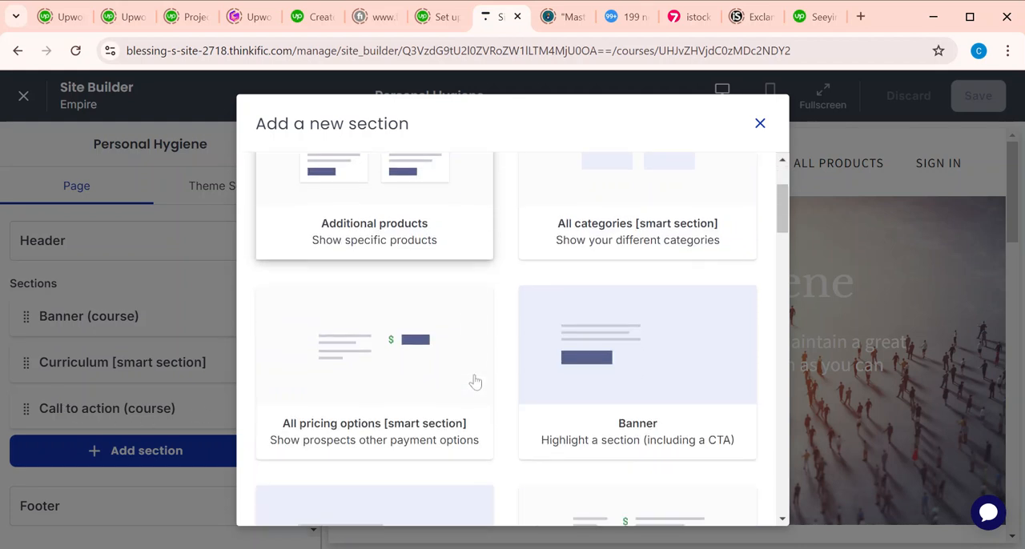
scroll(473, 382, up, 2)
scroll(473, 382, down, 3)
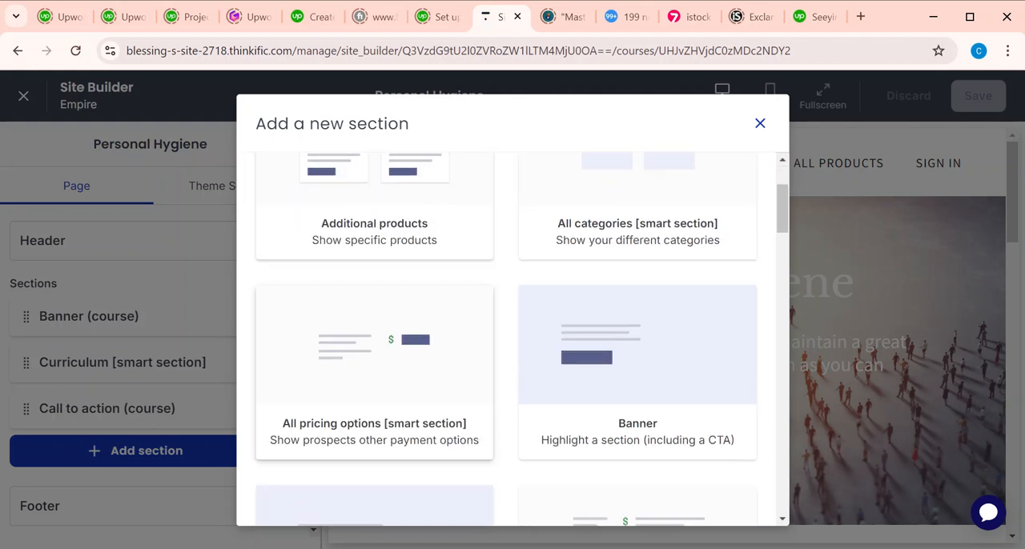
scroll(473, 382, down, 3)
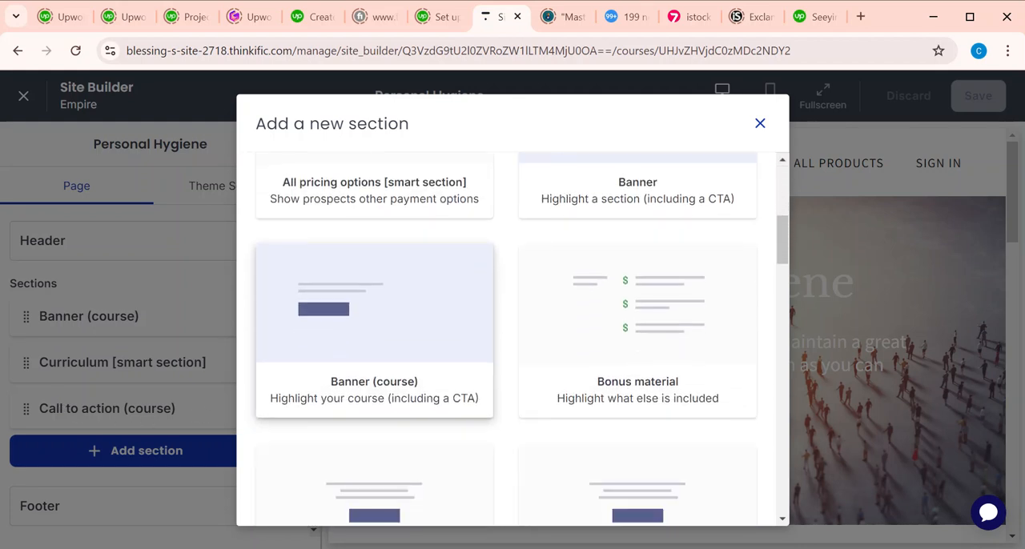
scroll(375, 361, down, 2)
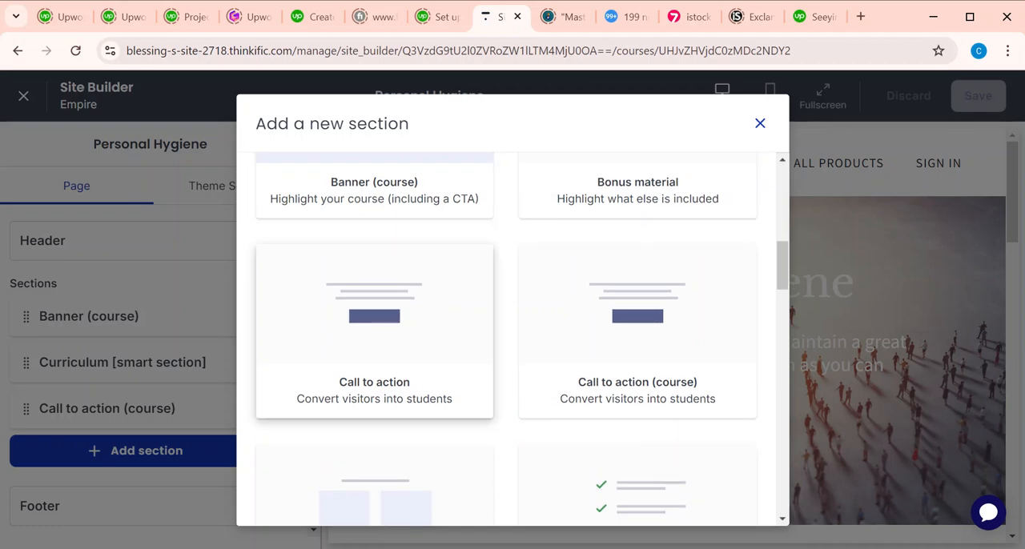
scroll(374, 360, down, 3)
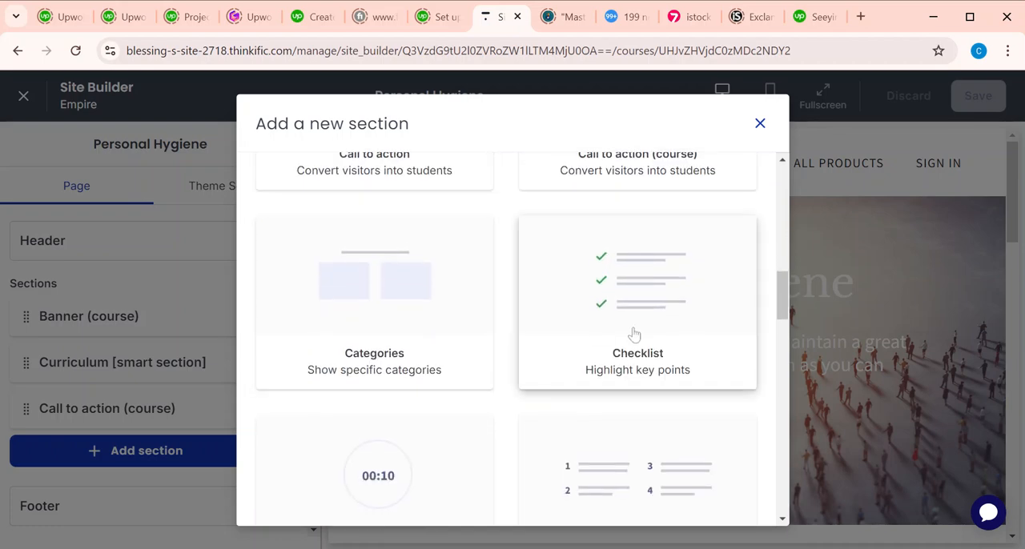
click(632, 332)
Step: Add a Countdown timer section below the Checklist section on the page
click(151, 504)
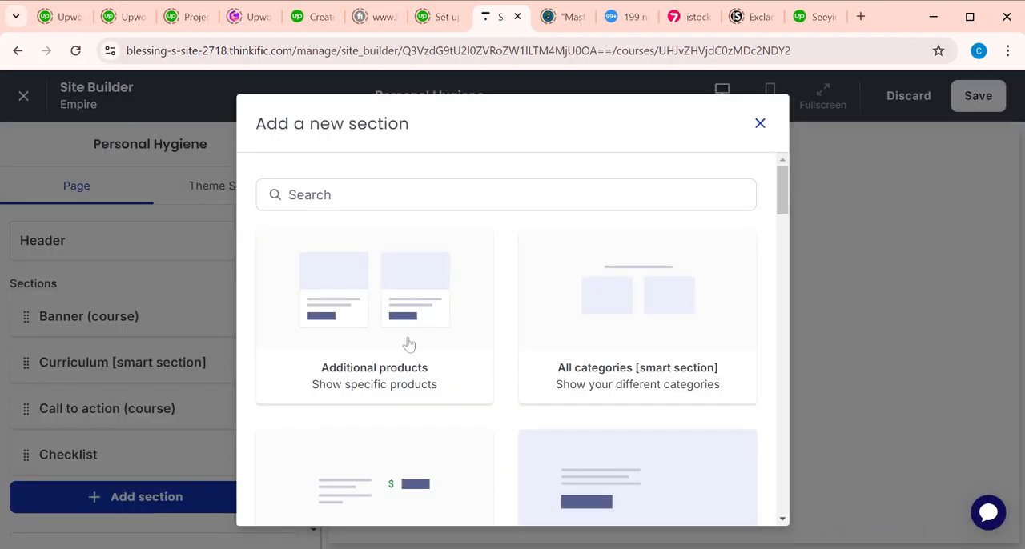
scroll(587, 337, down, 2)
scroll(587, 337, down, 3)
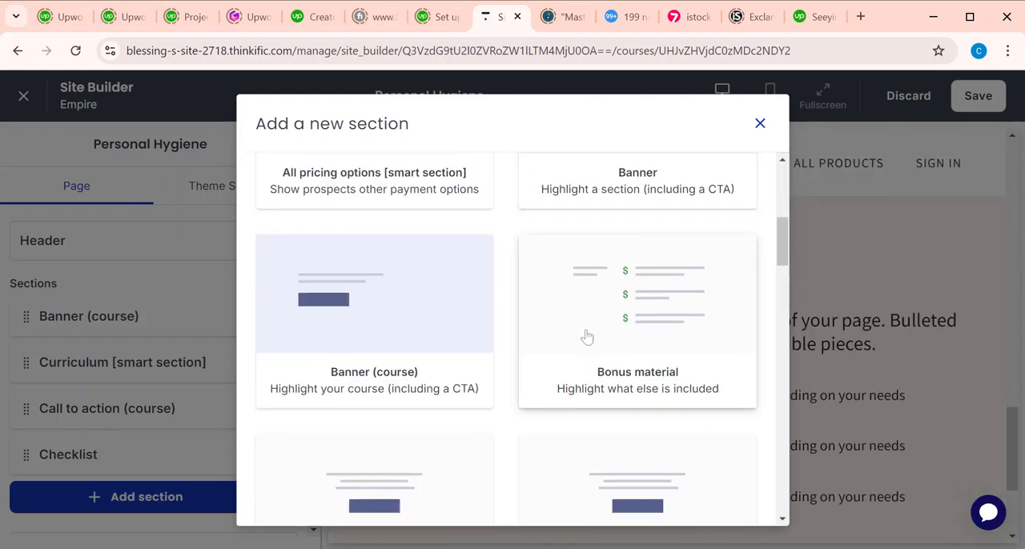
scroll(512, 339, down, 6)
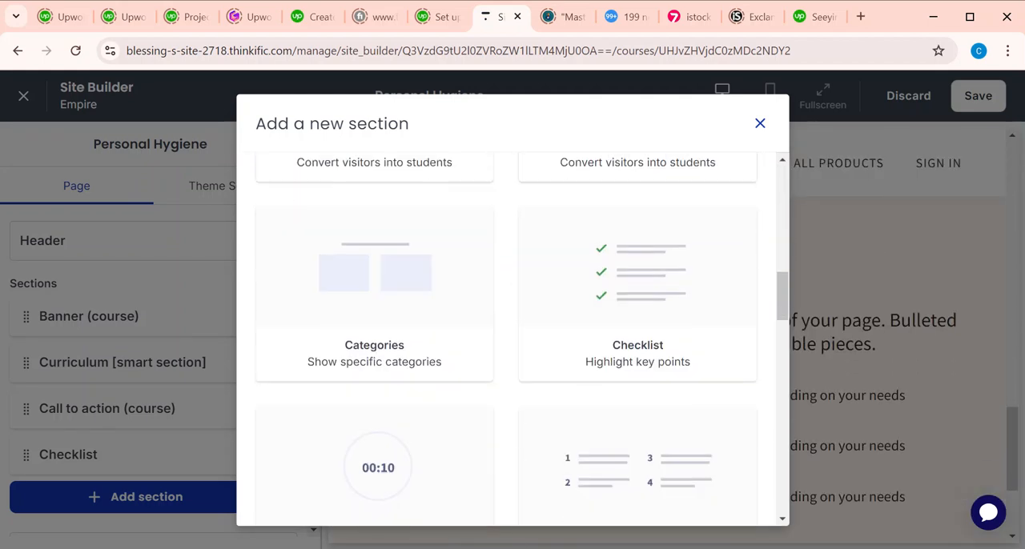
scroll(513, 339, down, 4)
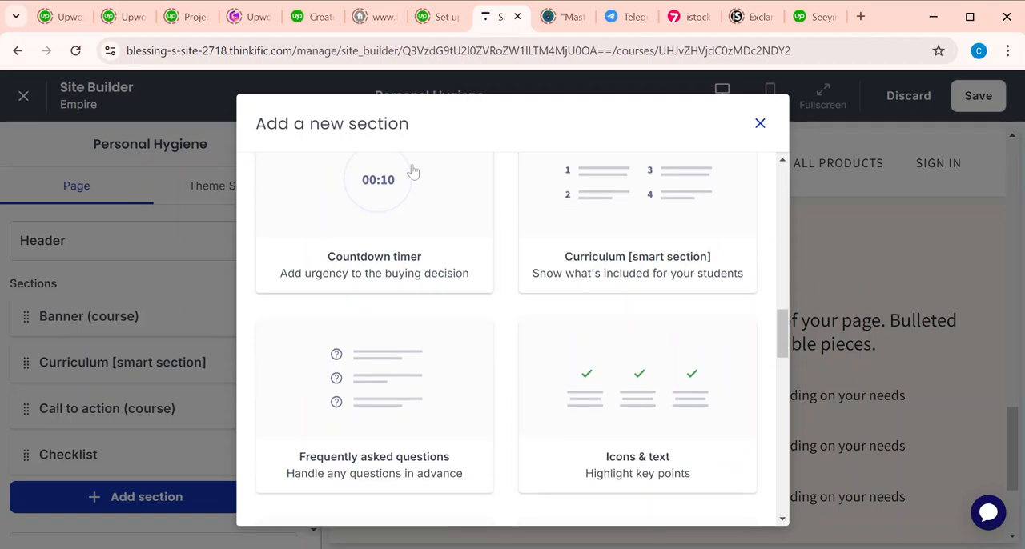
click(379, 181)
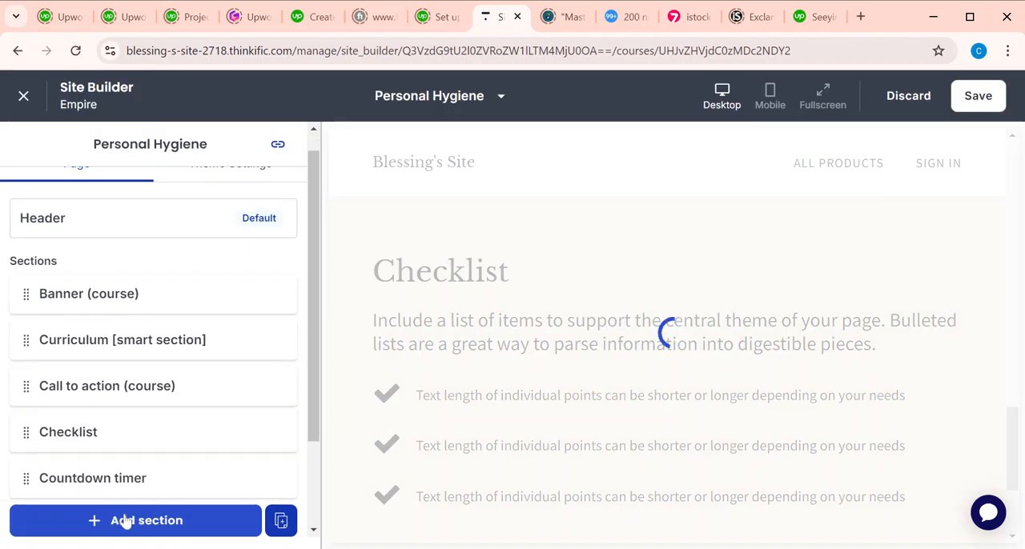
Step: Add a Frequently asked questions section below the Countdown timer section on the Personal Hygiene page
click(121, 520)
scroll(533, 416, down, 4)
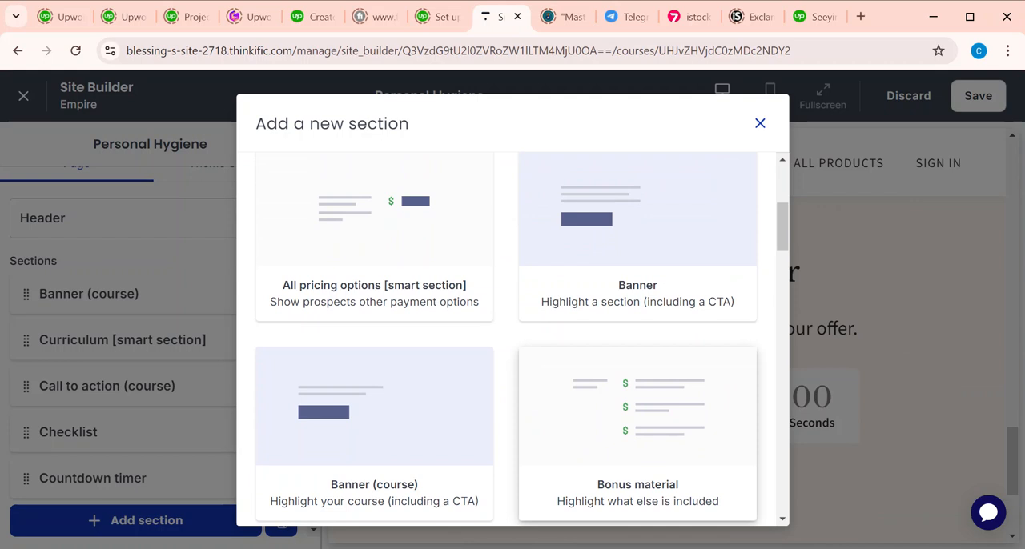
scroll(512, 337, down, 2)
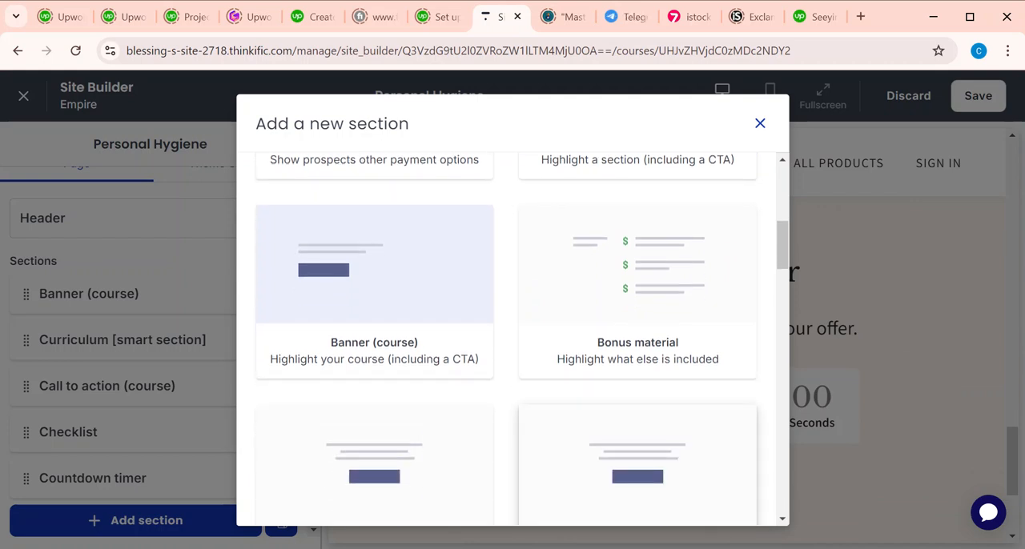
scroll(513, 337, down, 1)
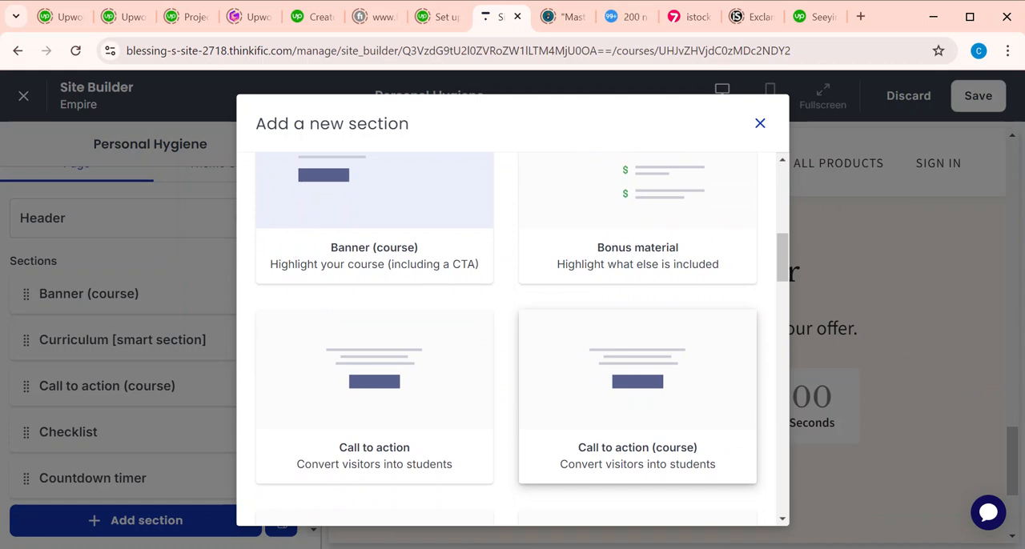
scroll(637, 377, down, 5)
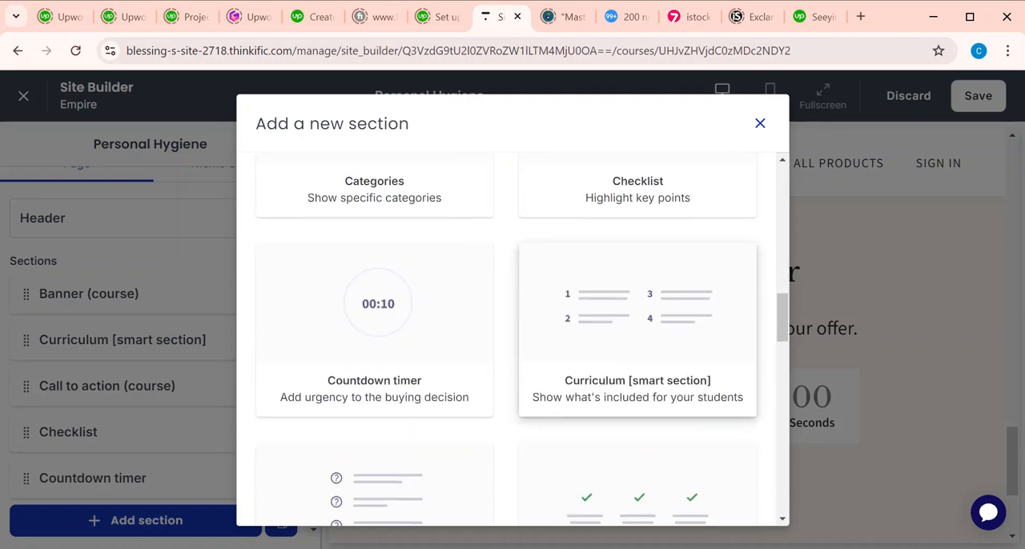
scroll(392, 221, down, 4)
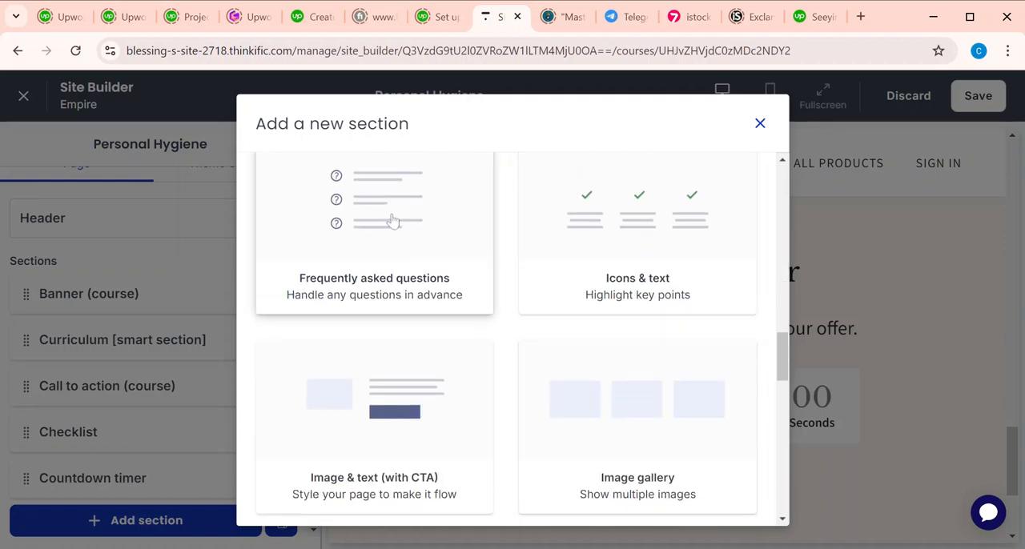
click(392, 221)
Step: Add an Icons & text section below the Frequently asked questions section
click(171, 408)
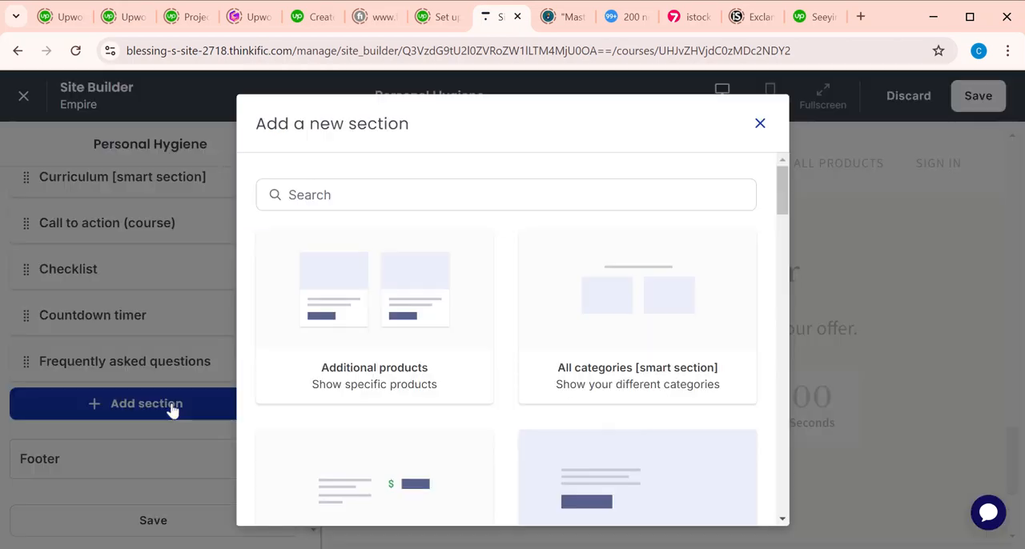
scroll(650, 330, down, 8)
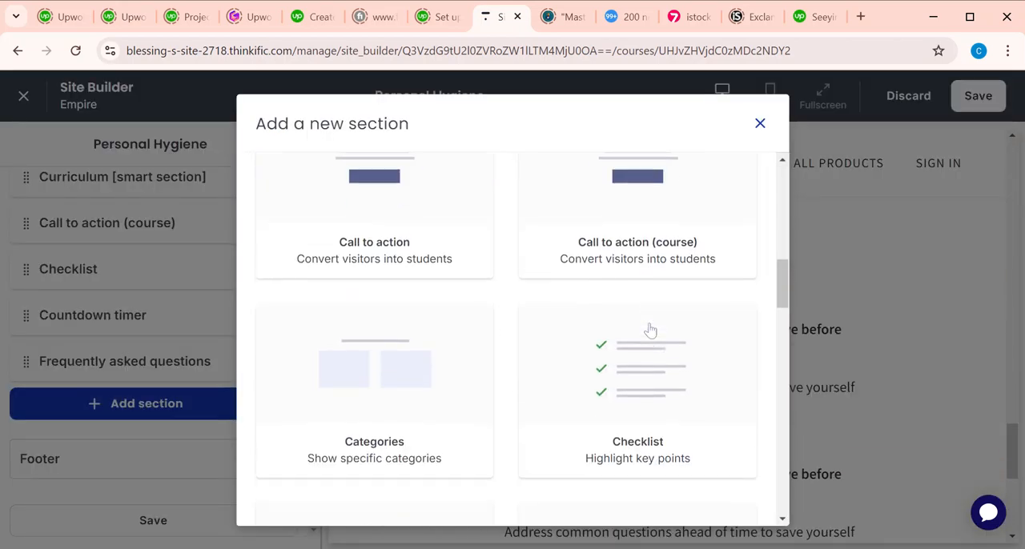
scroll(650, 329, down, 6)
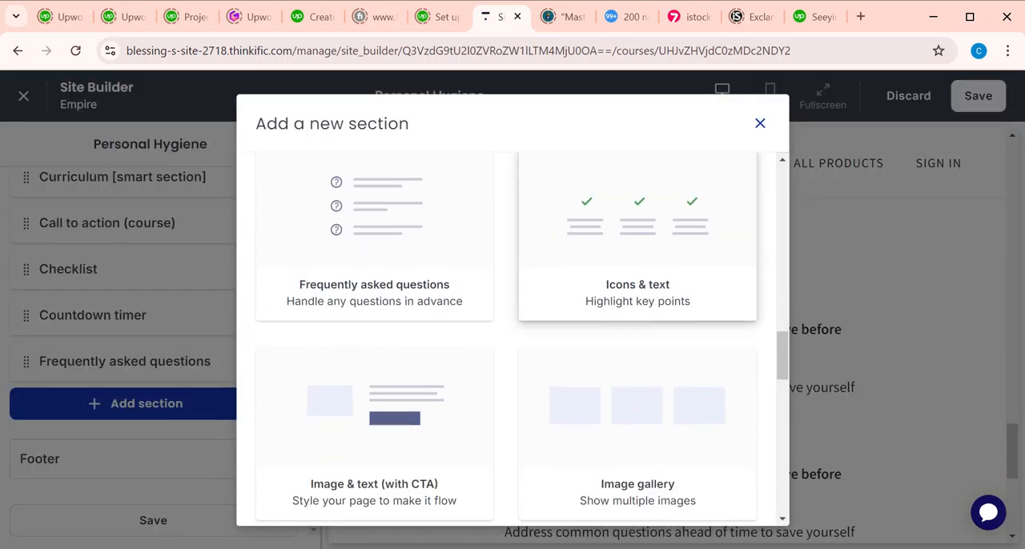
click(637, 257)
Step: Add an Image & text (with CTA) section below the Icons & text section
click(144, 461)
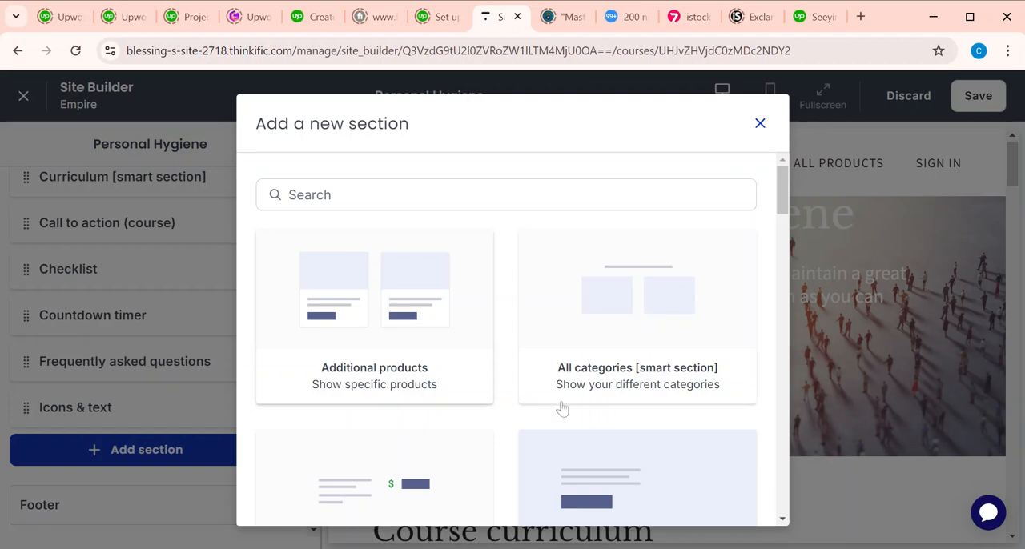
scroll(562, 409, down, 10)
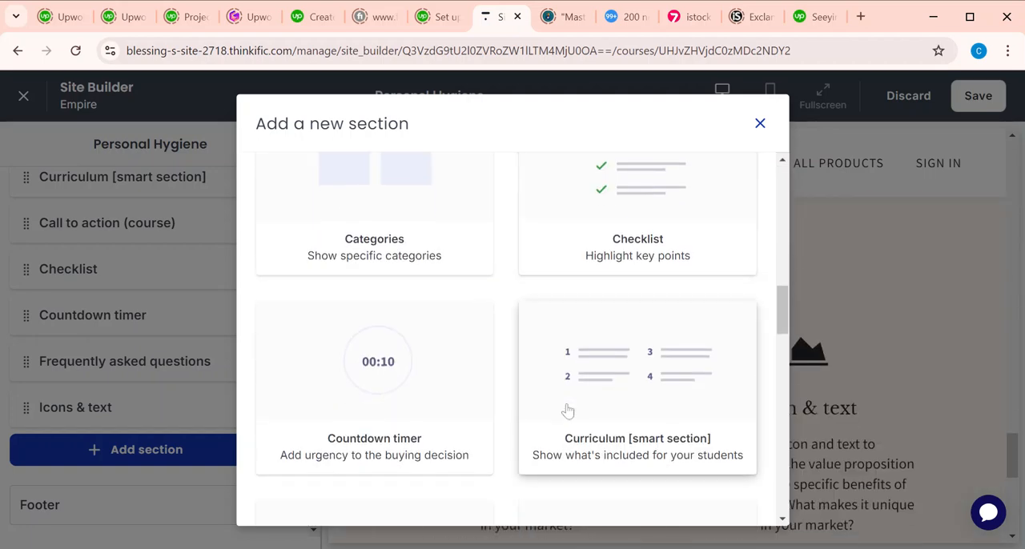
scroll(568, 411, down, 5)
click(382, 330)
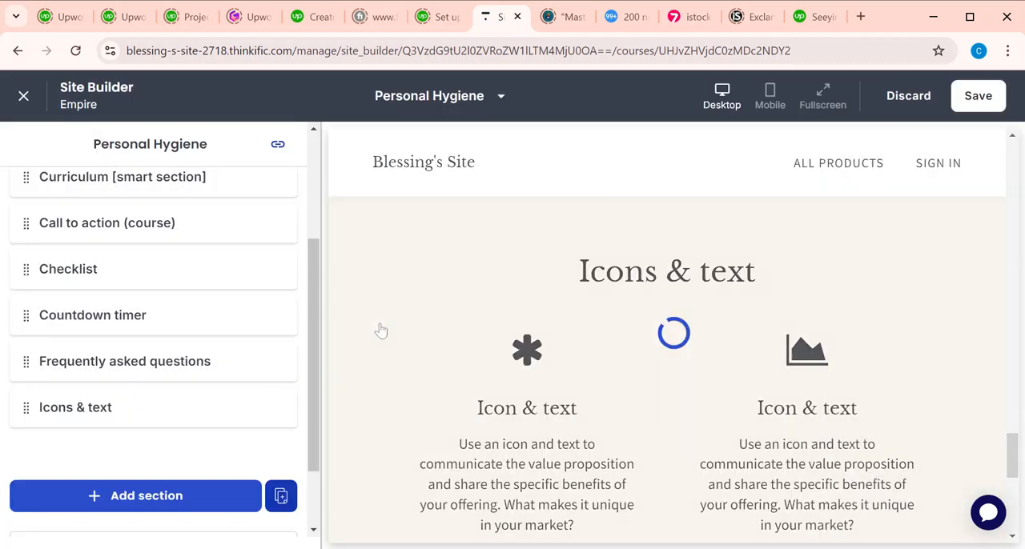
Step: Add an Instructor(s) section below the Image & text (with CTA) section
click(140, 500)
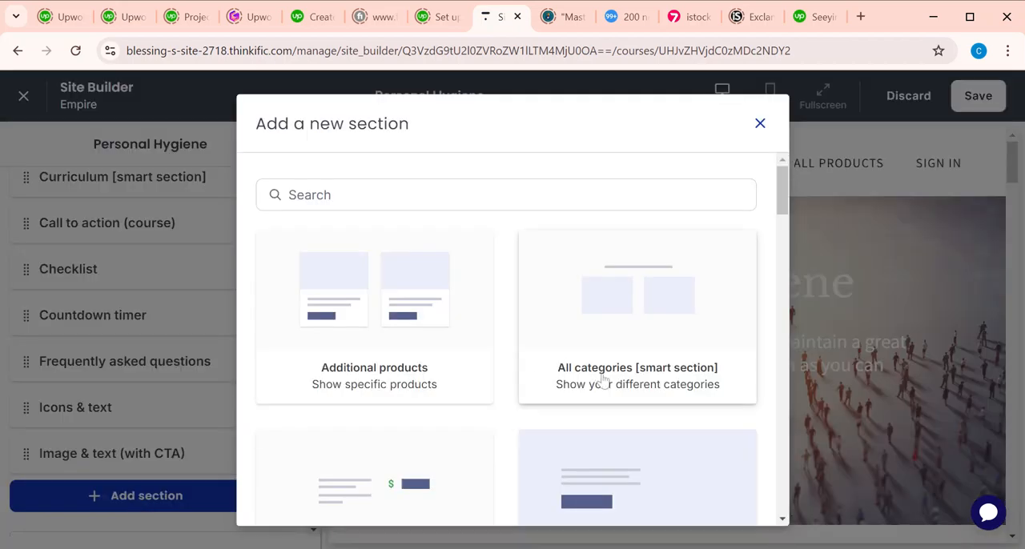
scroll(603, 382, down, 15)
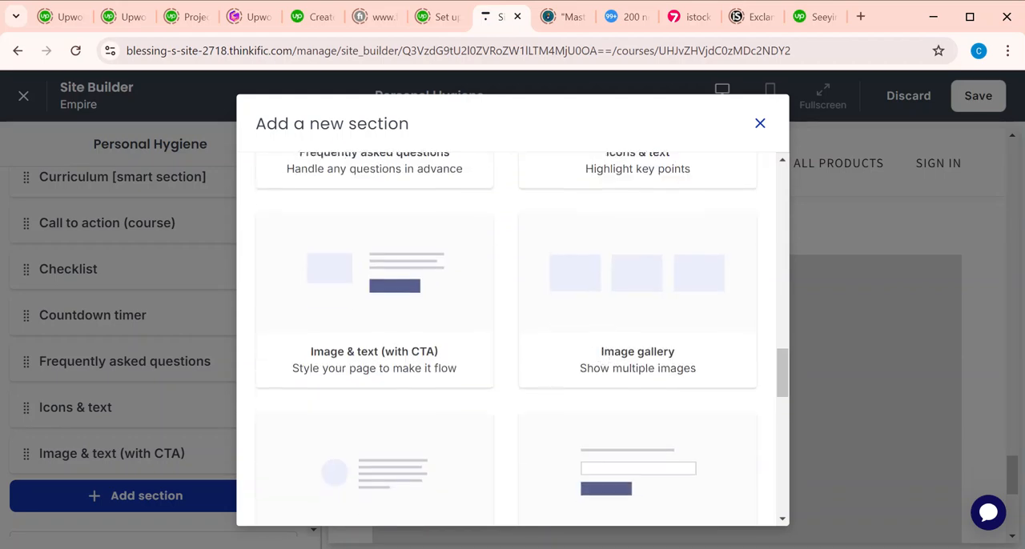
scroll(603, 382, down, 2)
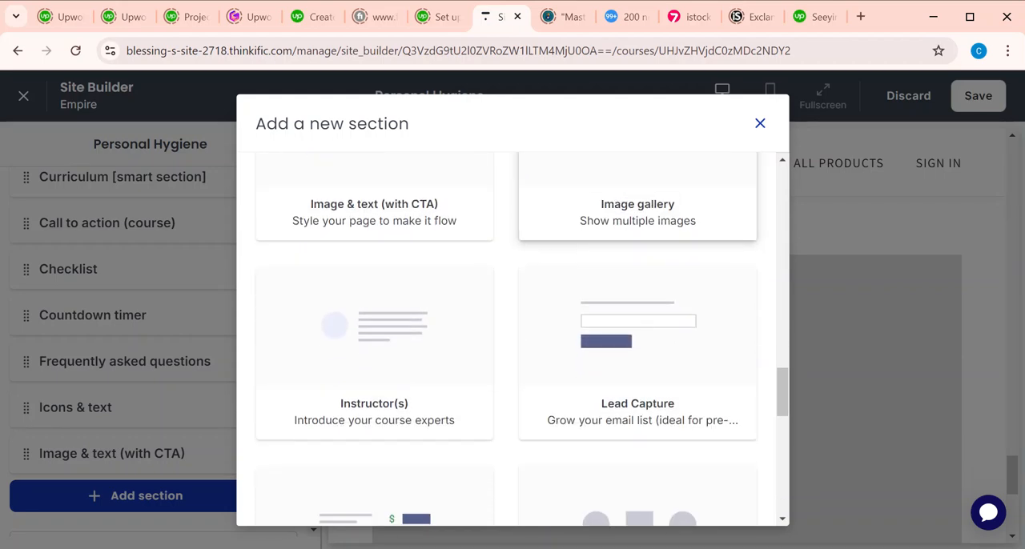
click(348, 389)
Step: Add a Text (with CTA) section below the Instructor(s) section
click(137, 523)
scroll(647, 389, down, 20)
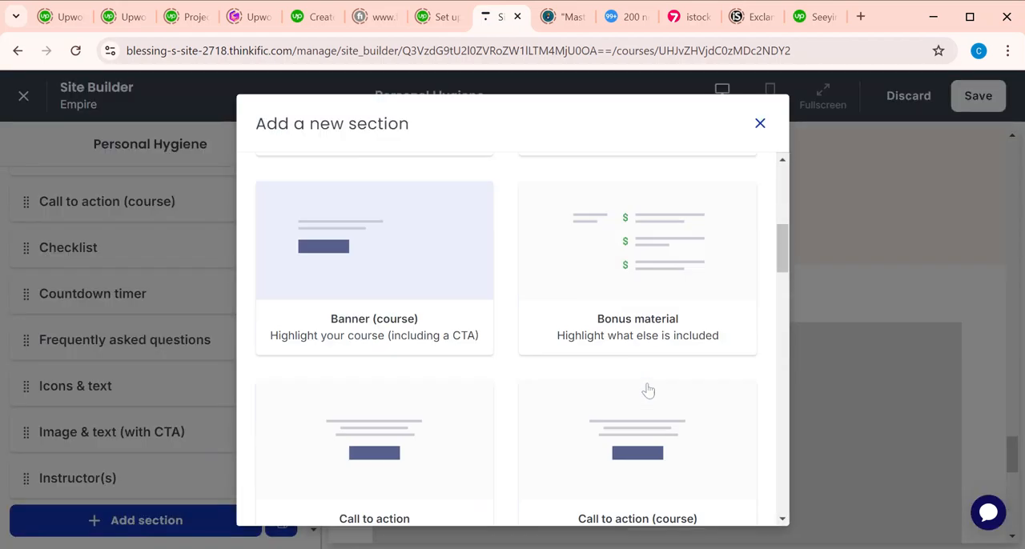
scroll(649, 391, down, 2)
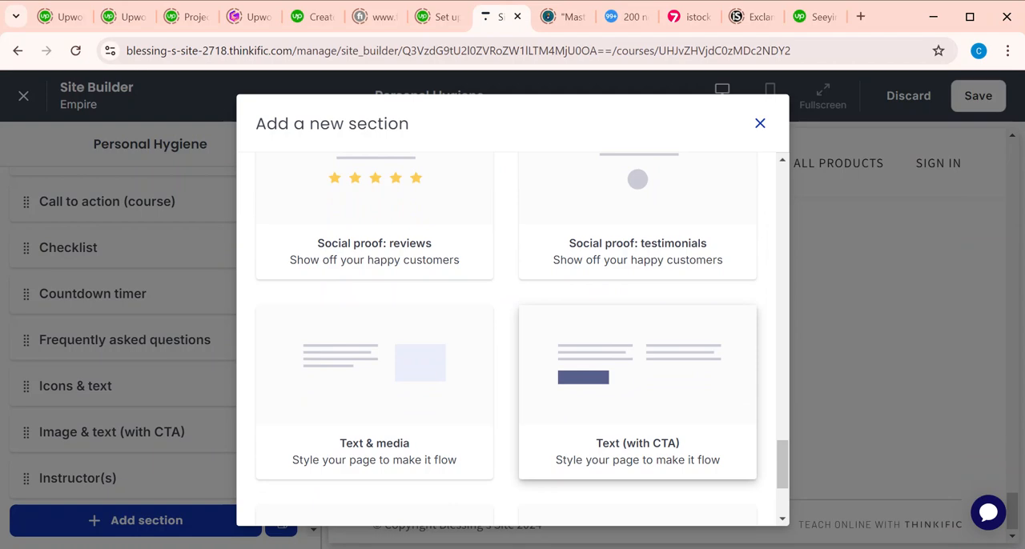
click(649, 390)
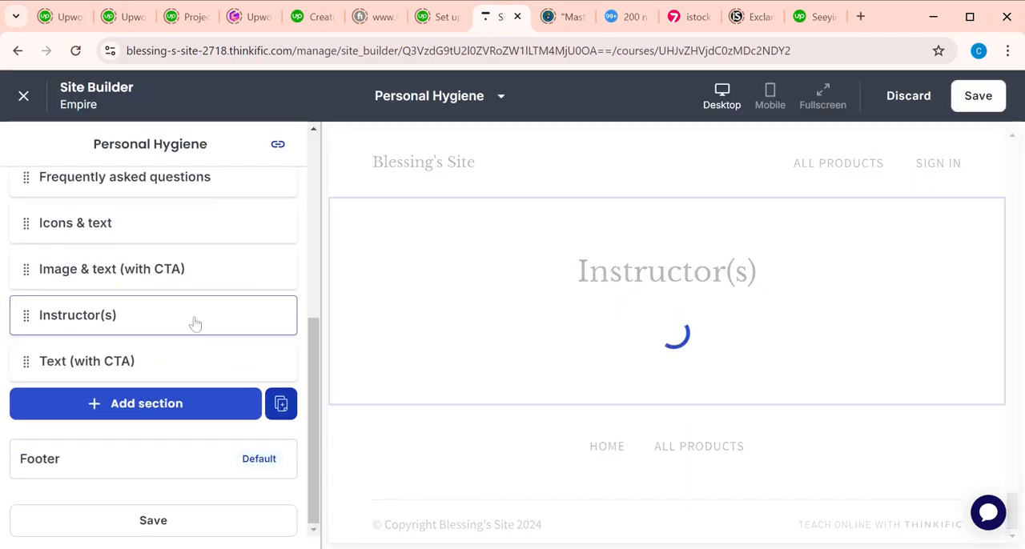
Step: Look over the page's sections and move Image & text (with CTA) up to directly below Banner (course)
scroll(195, 322, down, 2)
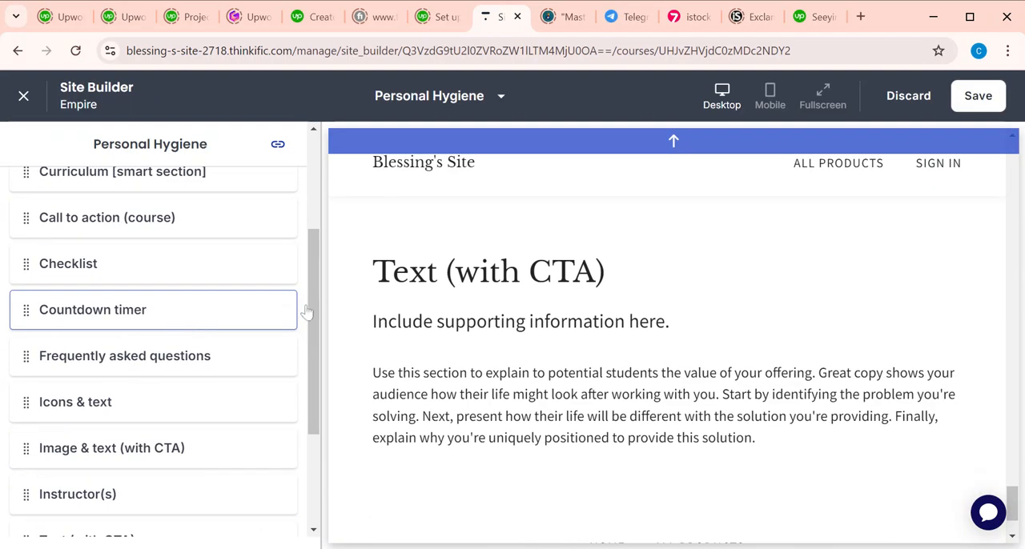
scroll(112, 295, up, 3)
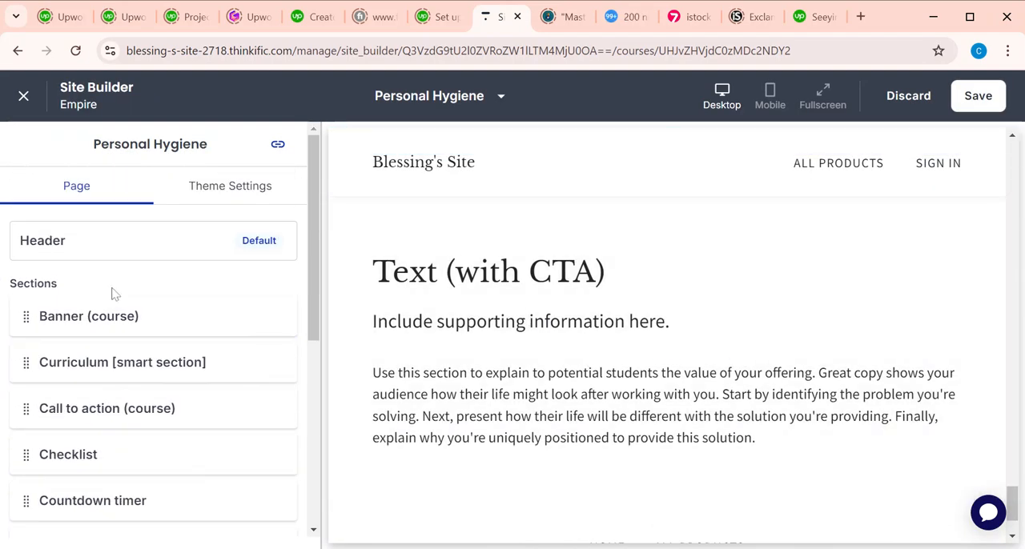
scroll(513, 352, down, 10)
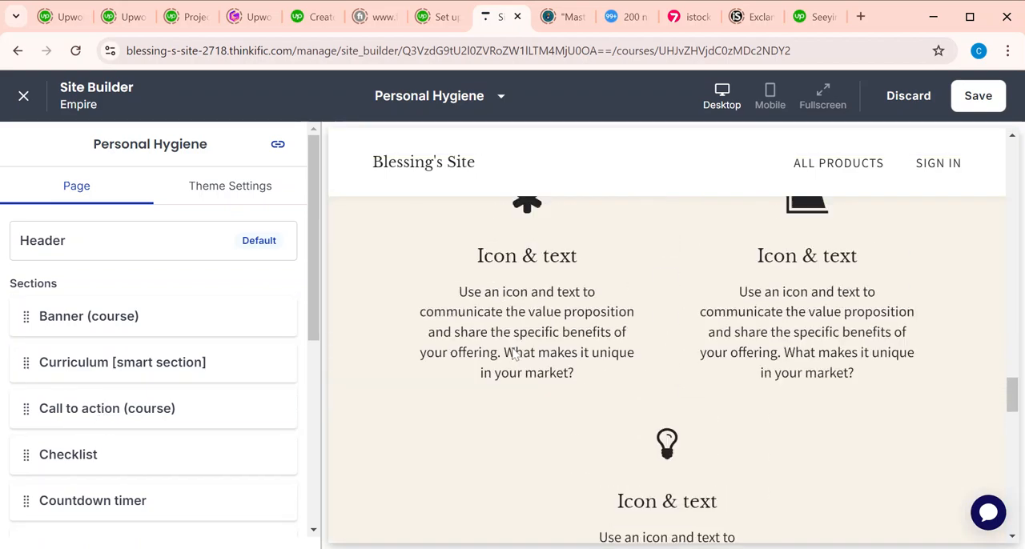
scroll(560, 320, up, 10)
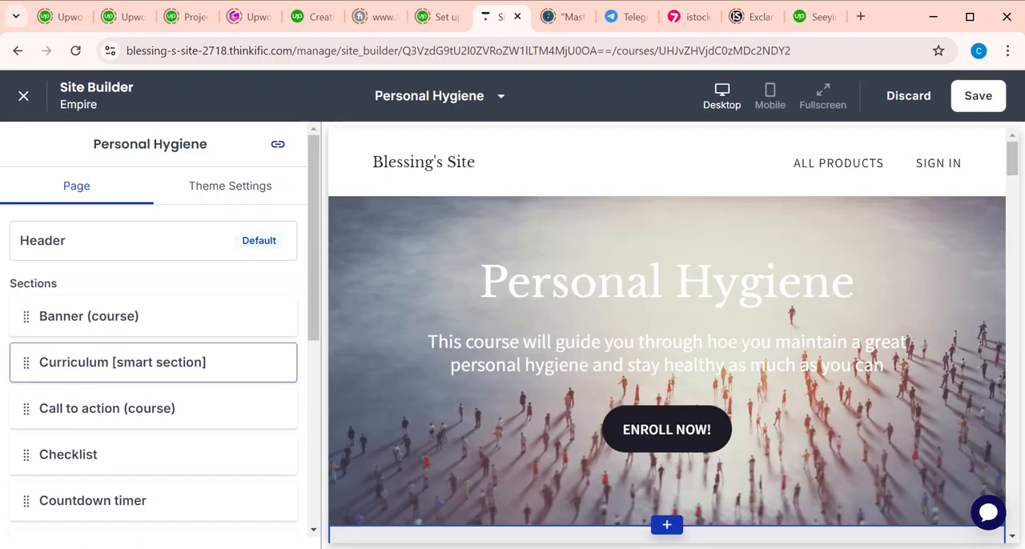
scroll(649, 256, down, 3)
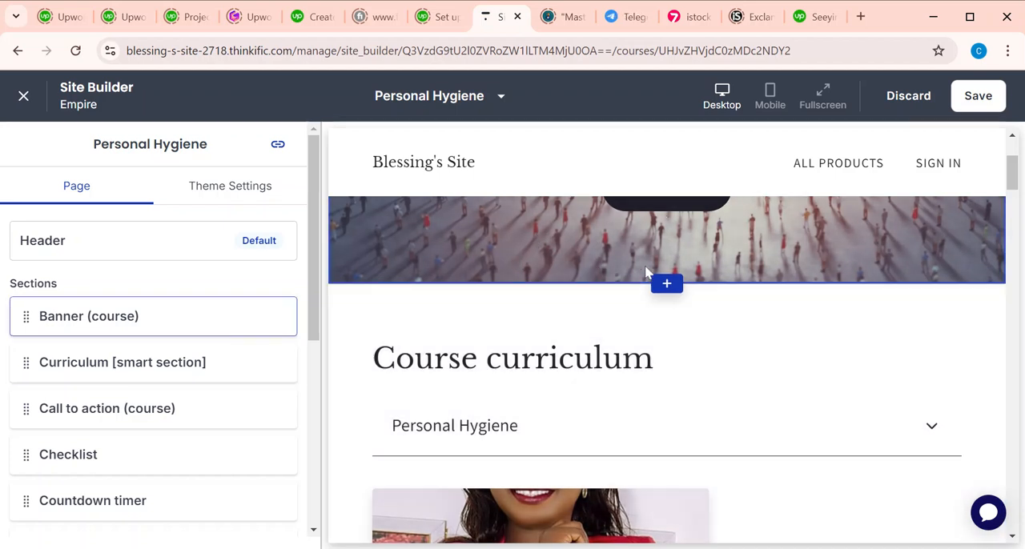
scroll(624, 256, up, 2)
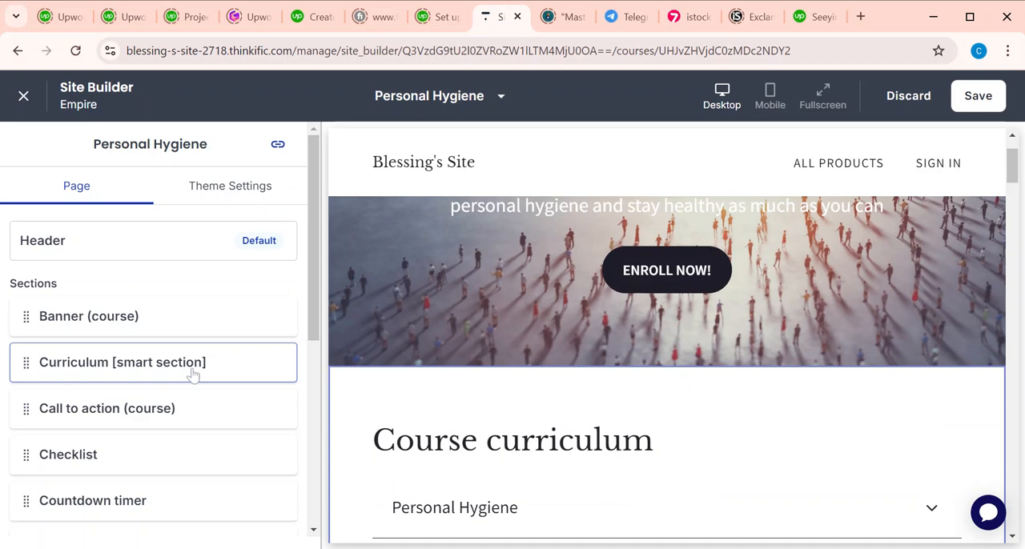
scroll(133, 449, down, 3)
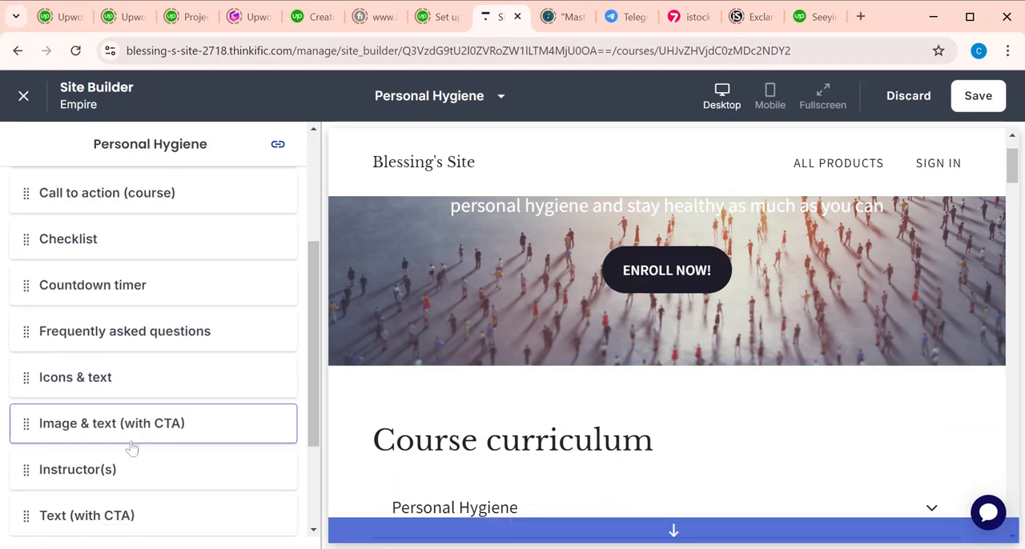
drag(26, 424, 27, 189)
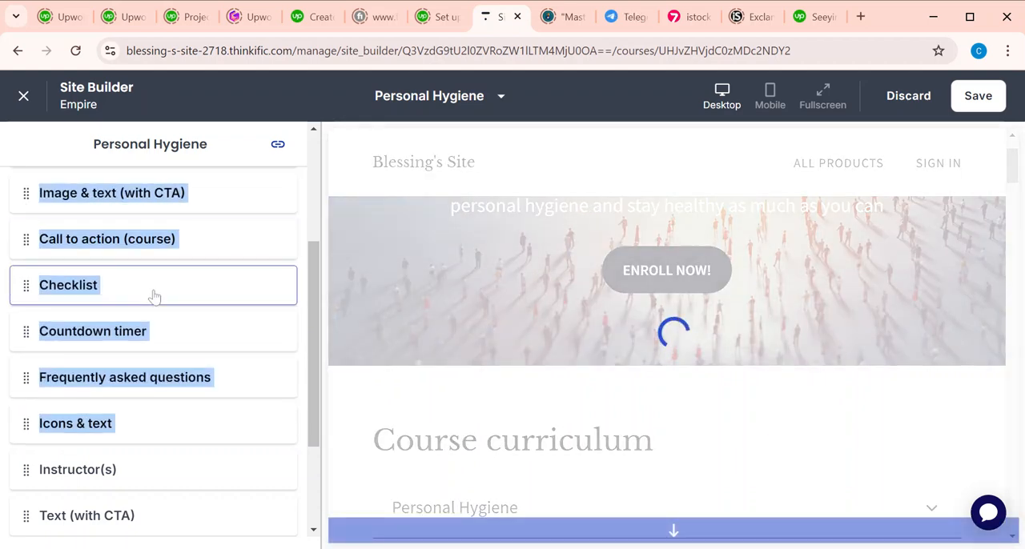
scroll(154, 297, up, 2)
drag(26, 307, 27, 260)
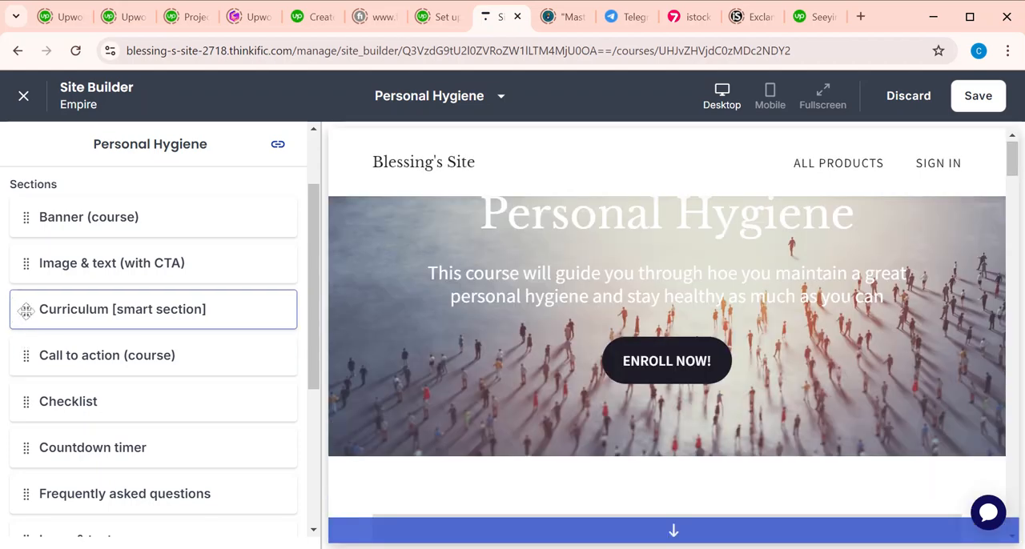
Step: Move the Curriculum [smart section] below Call to action (course) and check the page preview
drag(24, 311, 13, 357)
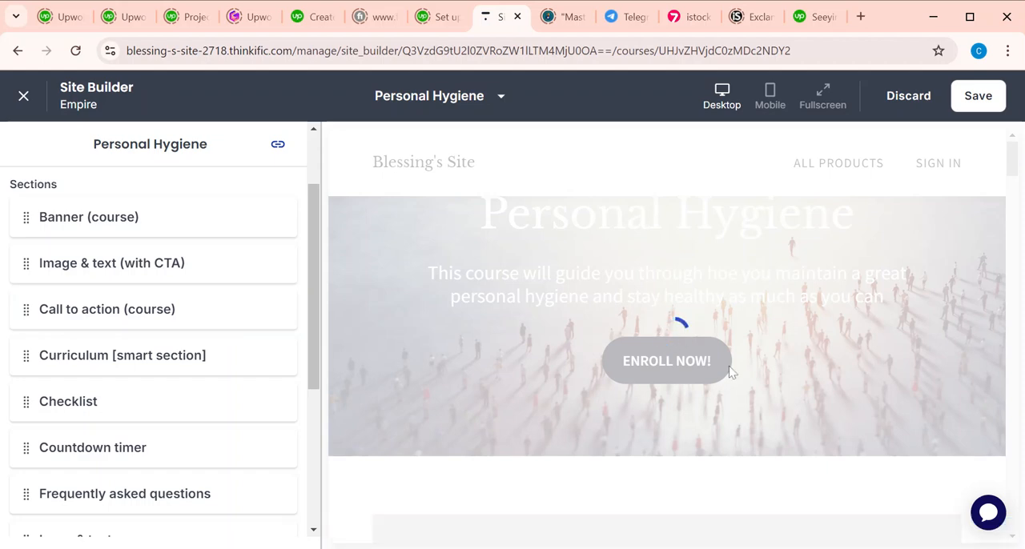
scroll(667, 368, down, 4)
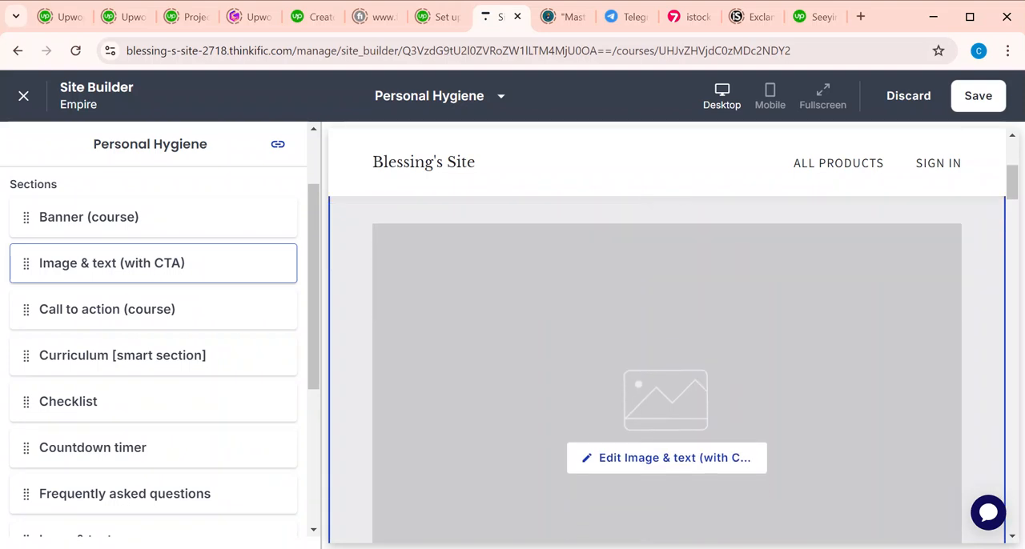
scroll(667, 368, up, 2)
scroll(664, 352, up, 3)
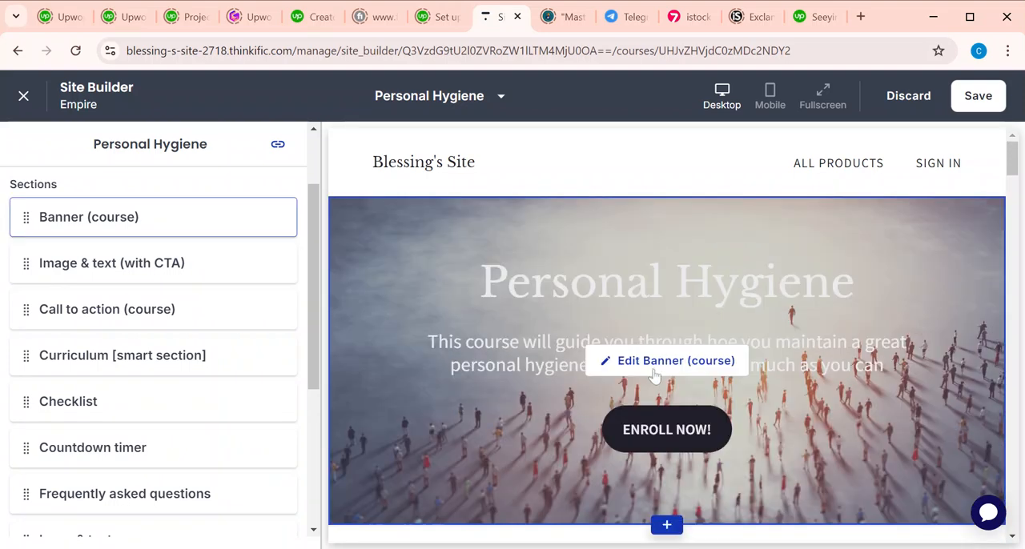
Step: Examine the Headings, Background, and Image or Video settings of the Banner (course) section
click(654, 372)
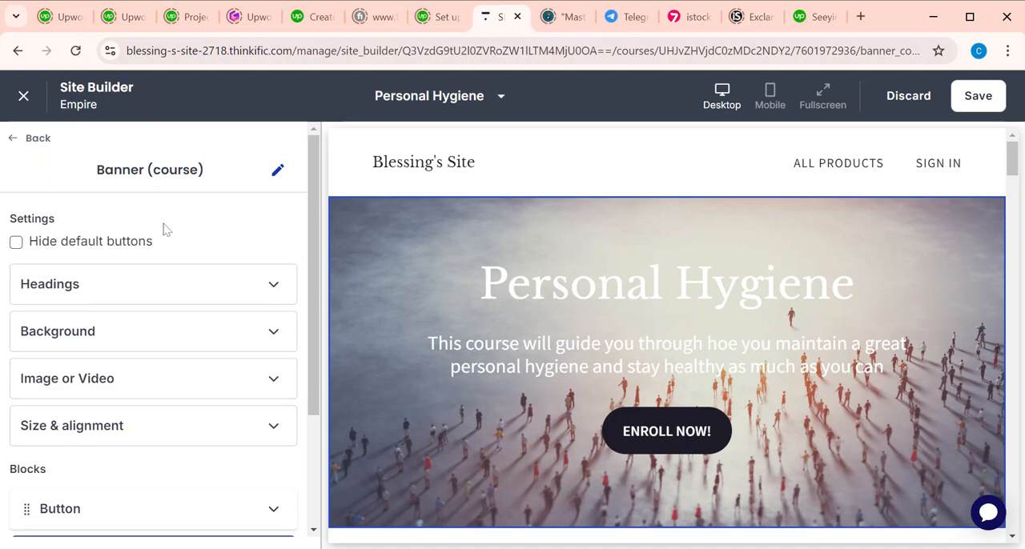
click(113, 294)
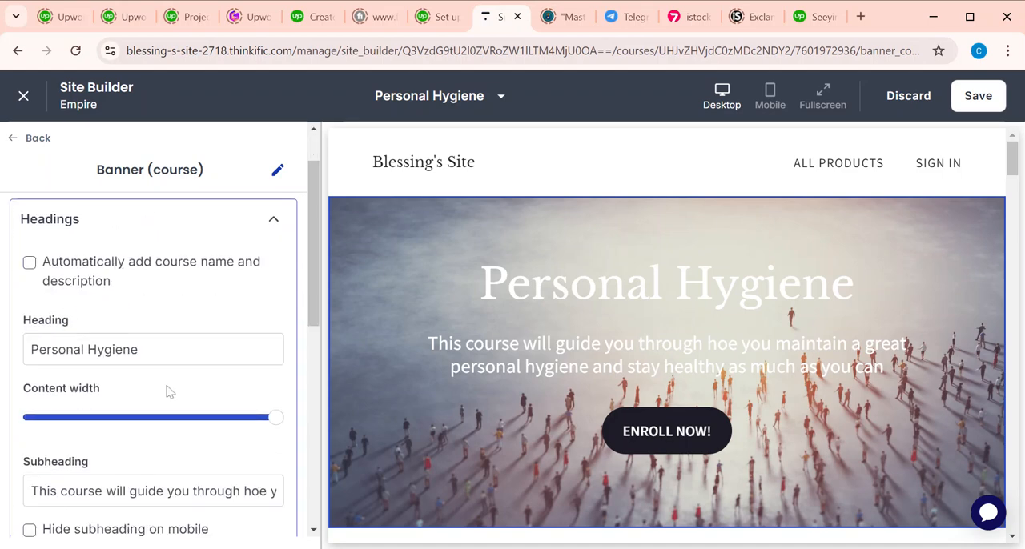
scroll(167, 389, down, 3)
scroll(119, 443, down, 2)
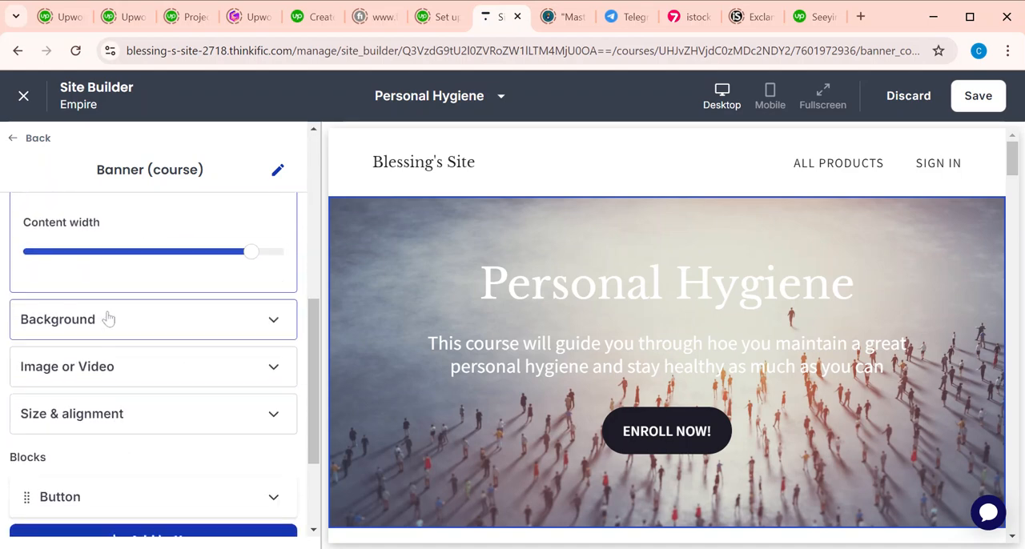
click(104, 321)
scroll(157, 366, down, 4)
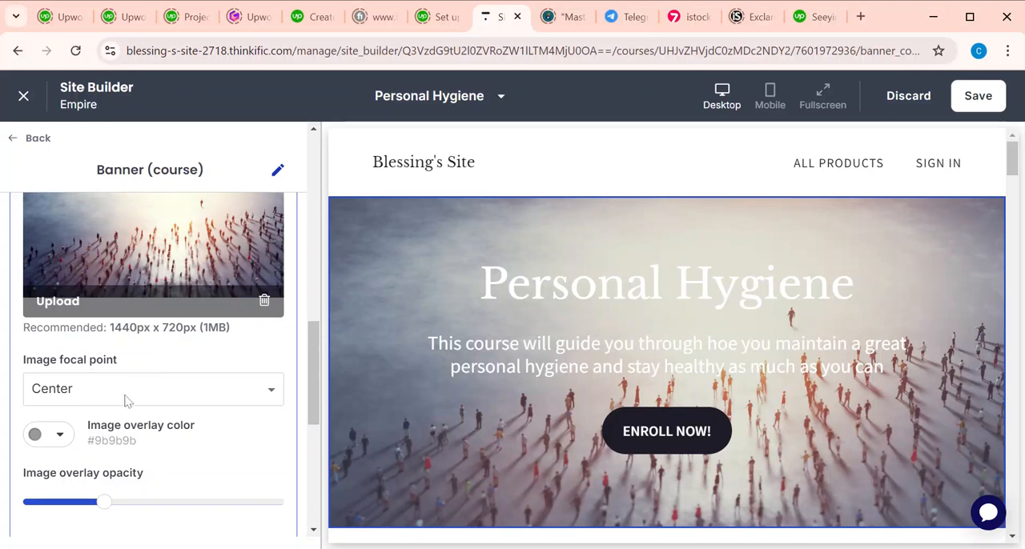
click(122, 350)
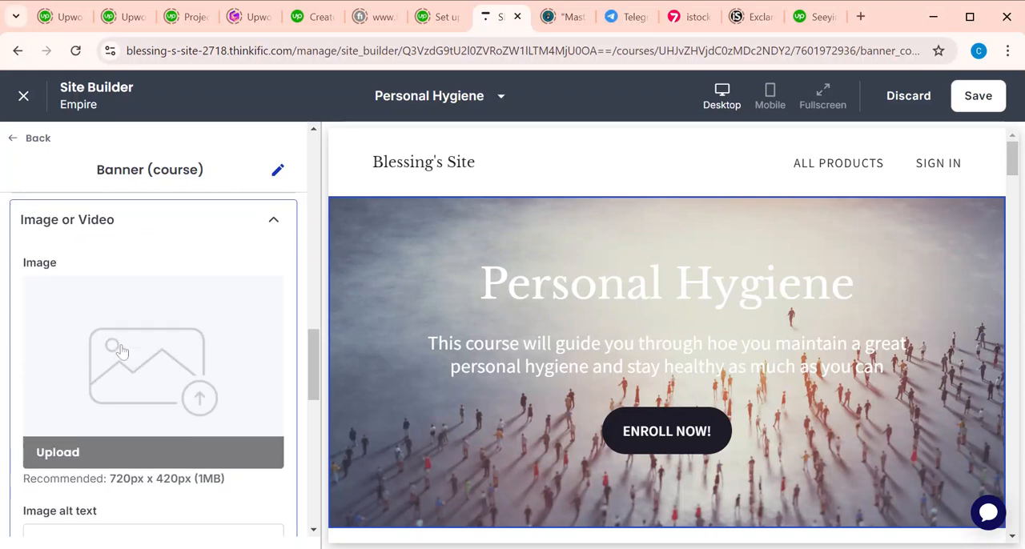
scroll(153, 387, down, 3)
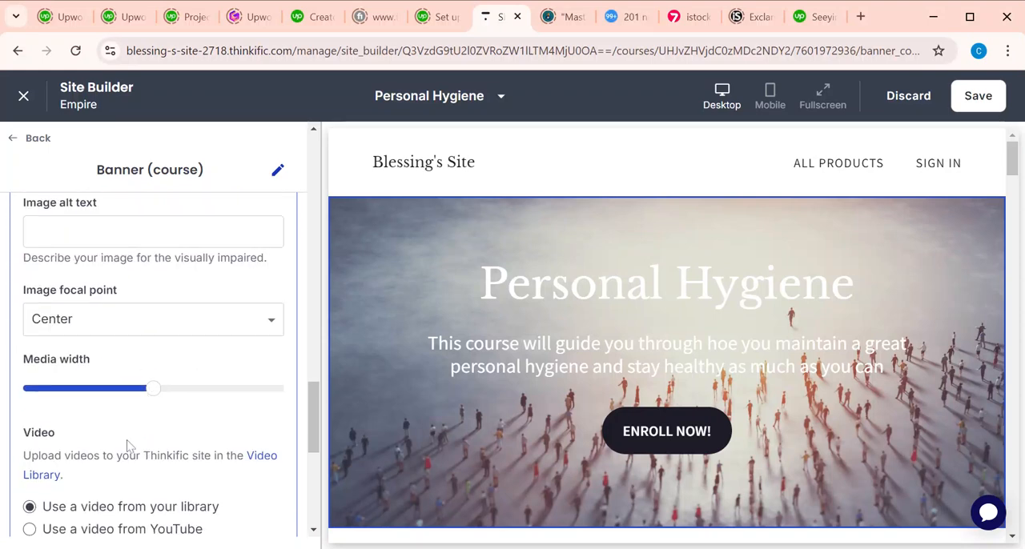
scroll(126, 446, down, 3)
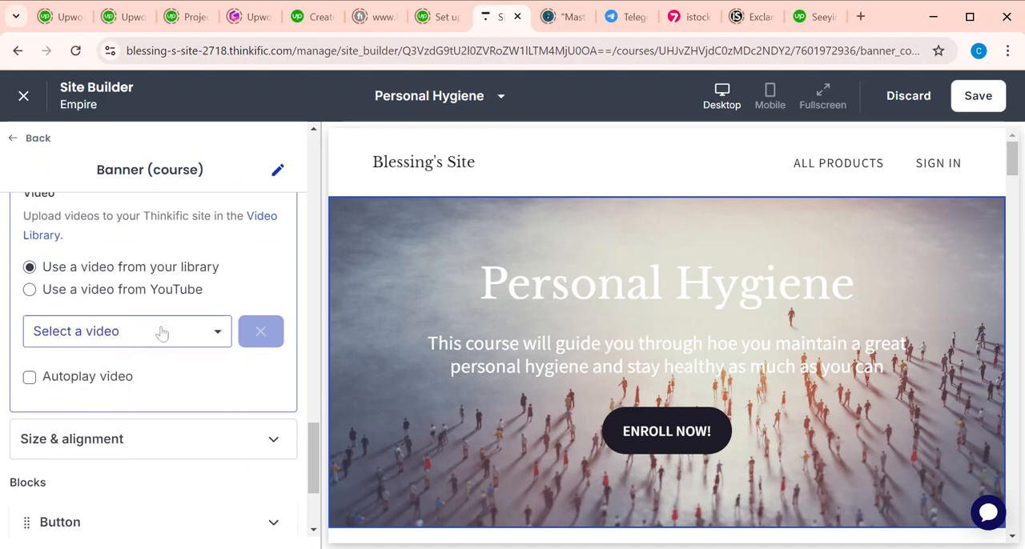
scroll(162, 333, down, 3)
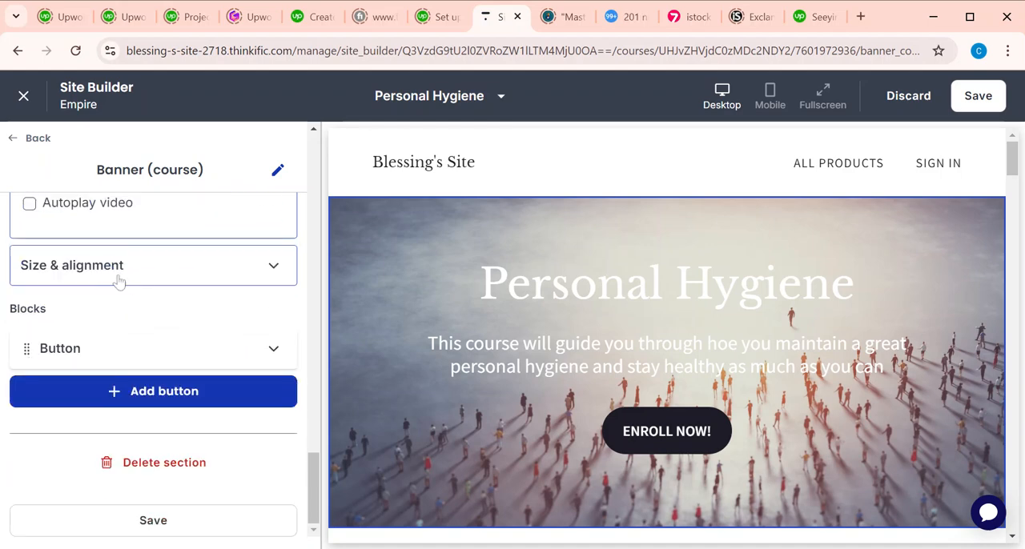
Step: Check the banner's size and alignment settings and save the page
click(116, 277)
scroll(158, 384, down, 1)
scroll(160, 386, down, 3)
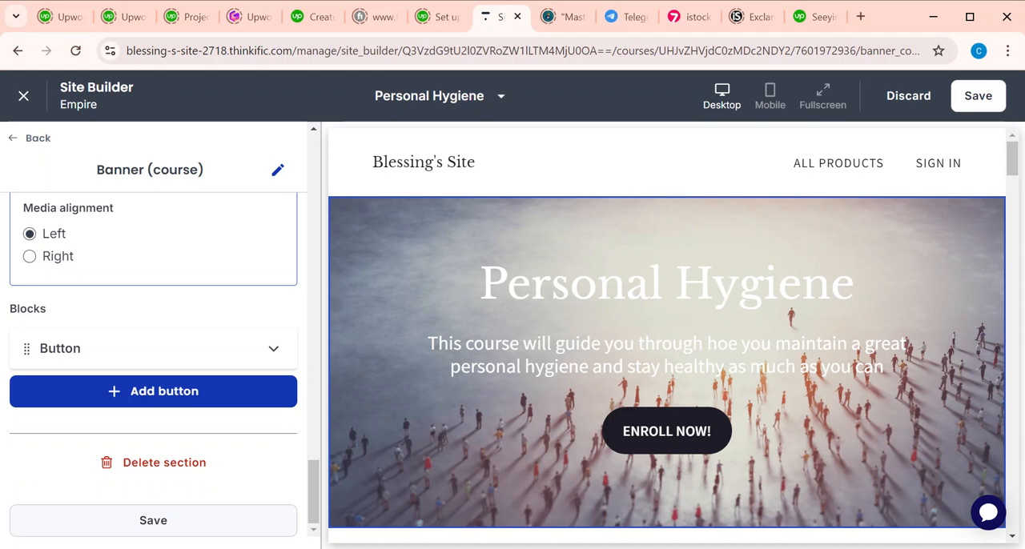
click(170, 522)
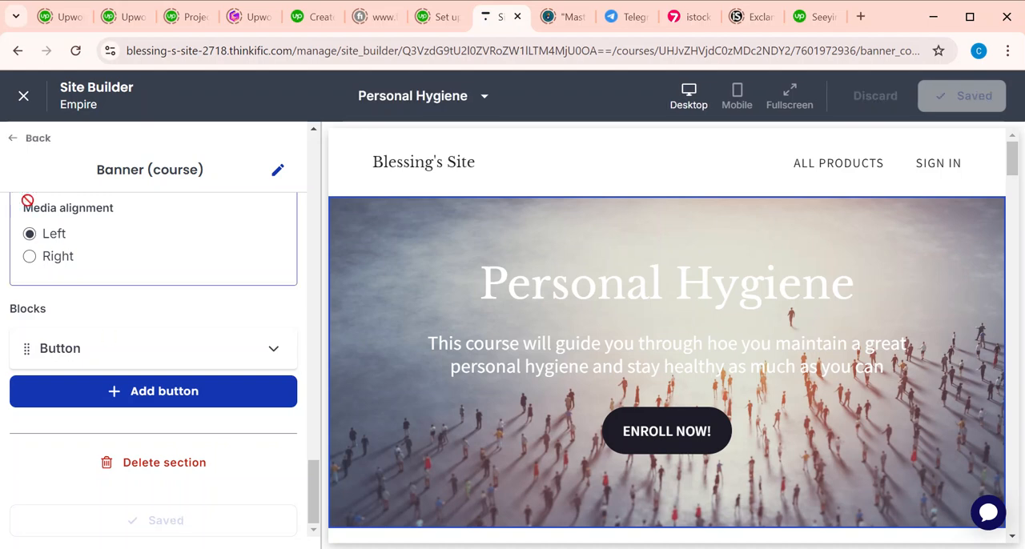
Step: Open the image settings of the Image & text (with CTA) section
click(18, 141)
click(161, 364)
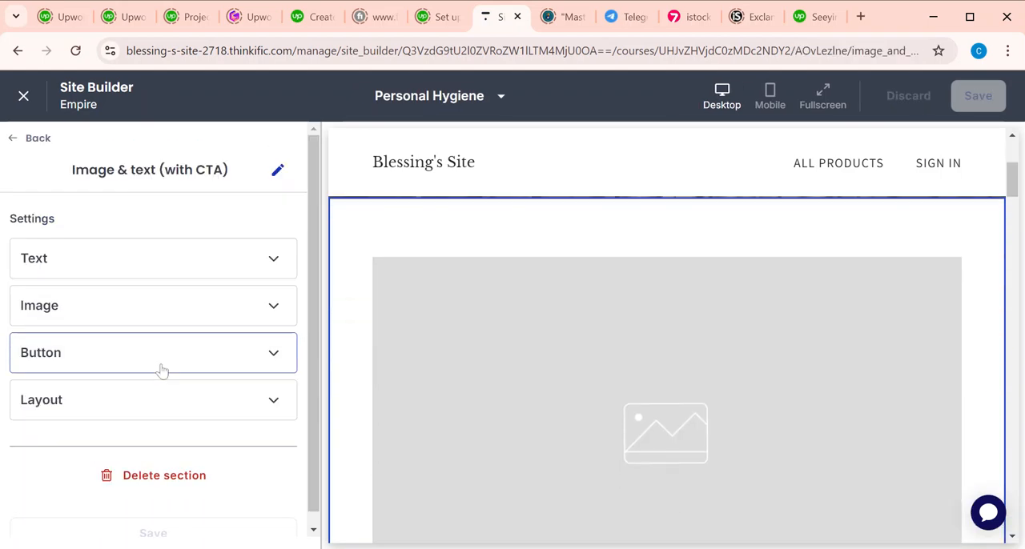
click(168, 306)
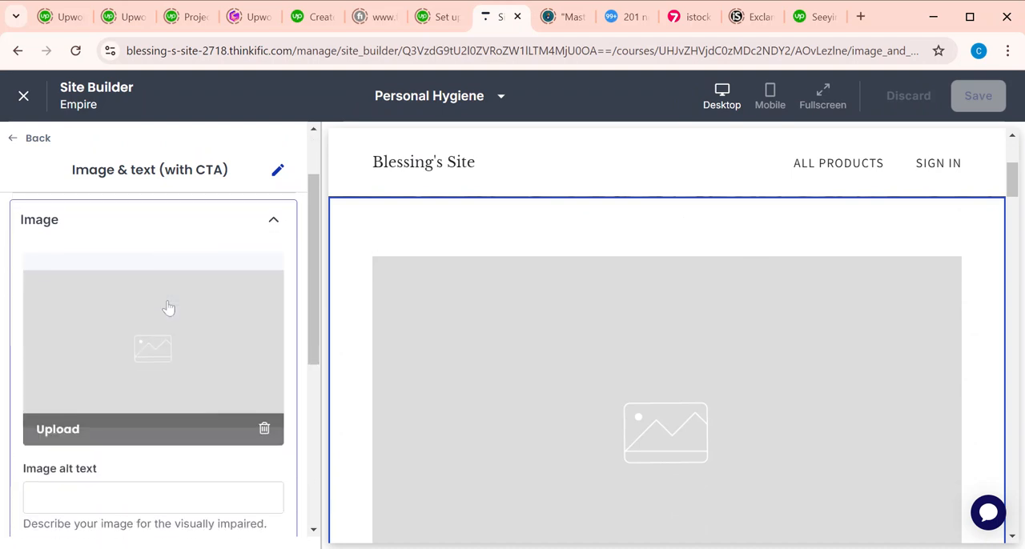
Step: Try to upload the photo of people climbing a waterfall as the section's image
click(59, 431)
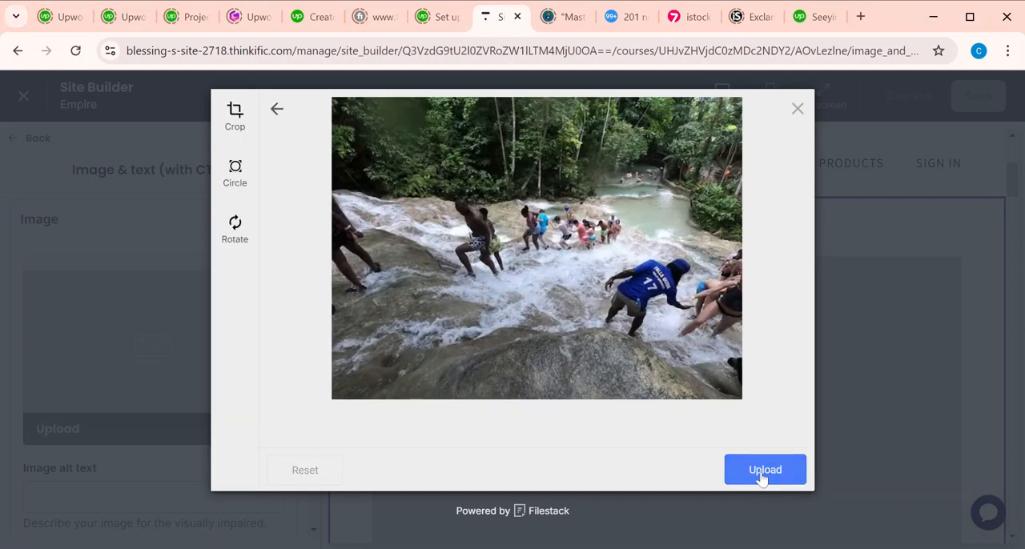
click(763, 475)
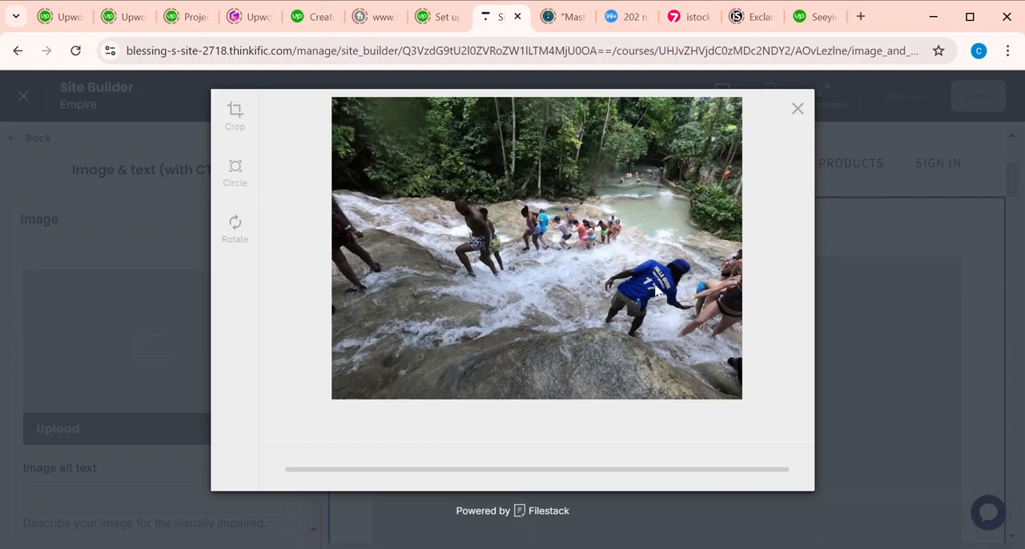
click(797, 110)
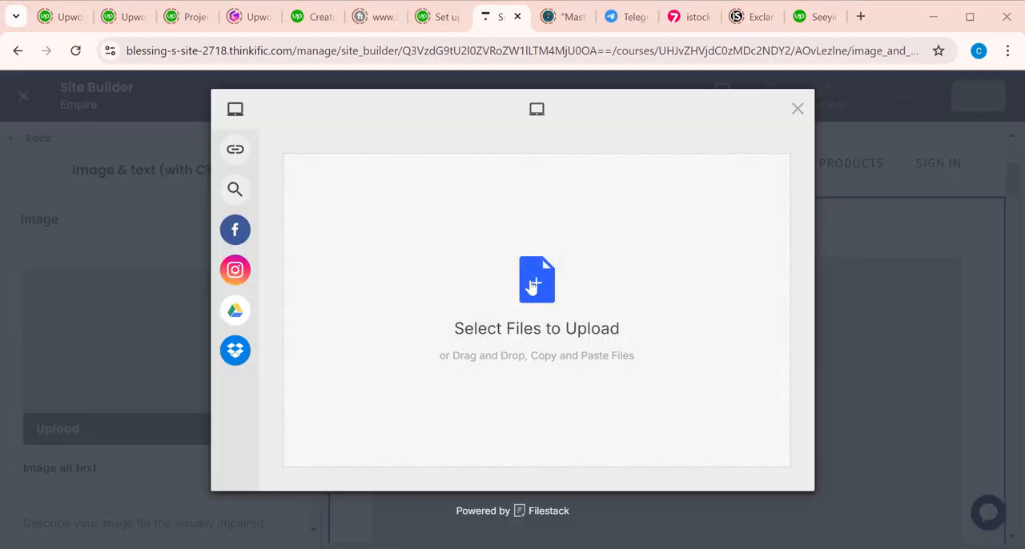
Step: Try to upload the blue picture with the virus-shaped exclamation mark as the section's image
click(533, 288)
click(811, 477)
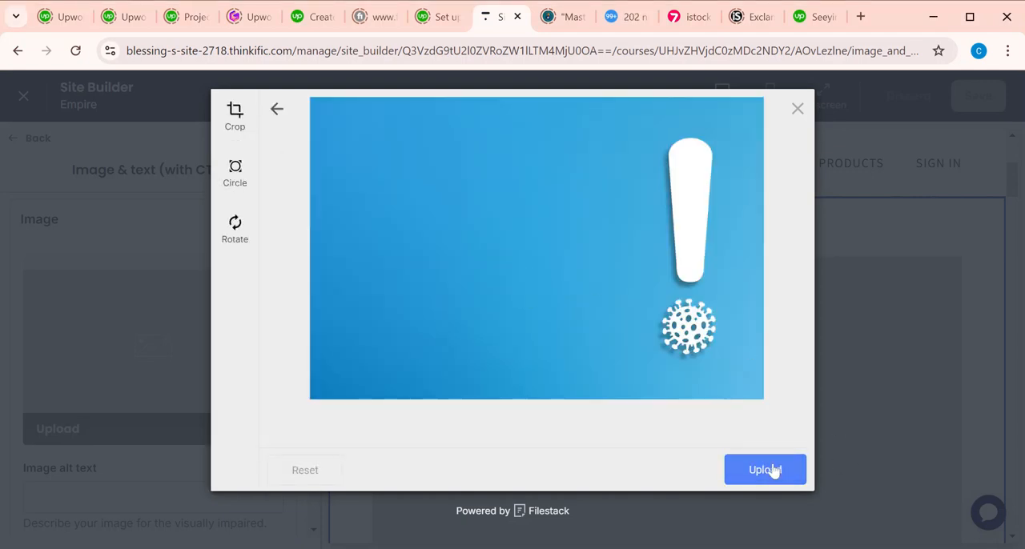
click(765, 470)
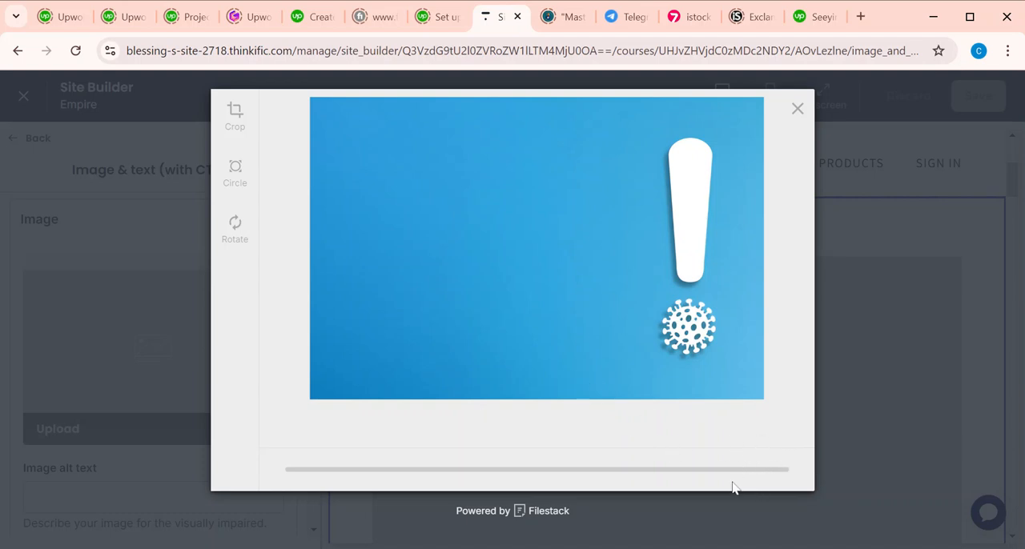
click(798, 109)
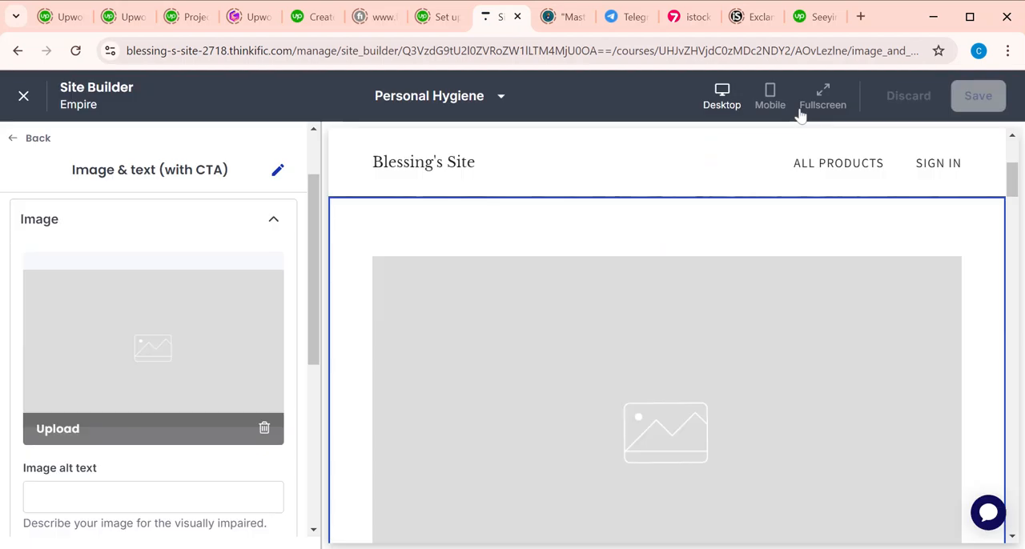
Step: Review the link destinations offered for the button of the Image & text (with CTA) section
scroll(146, 430, down, 5)
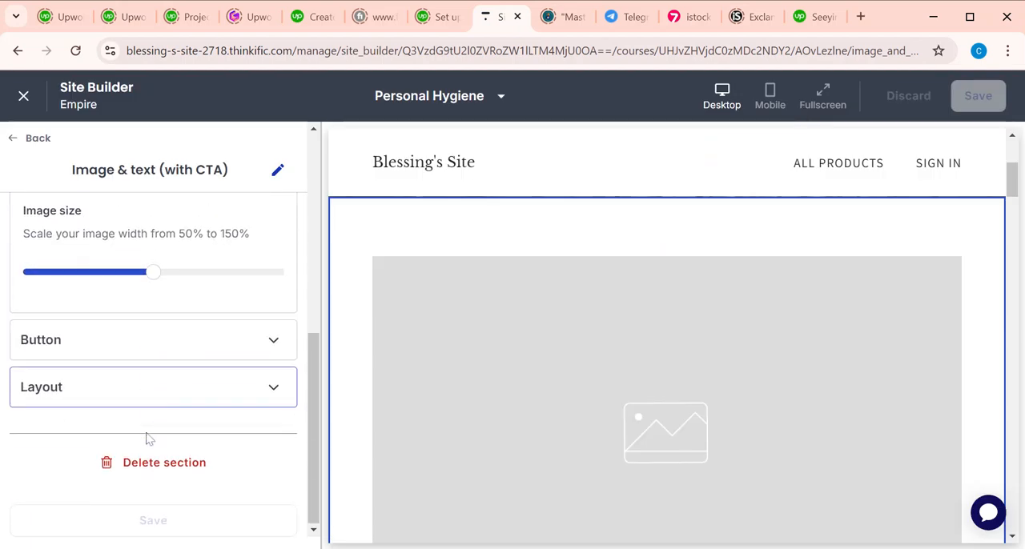
click(124, 346)
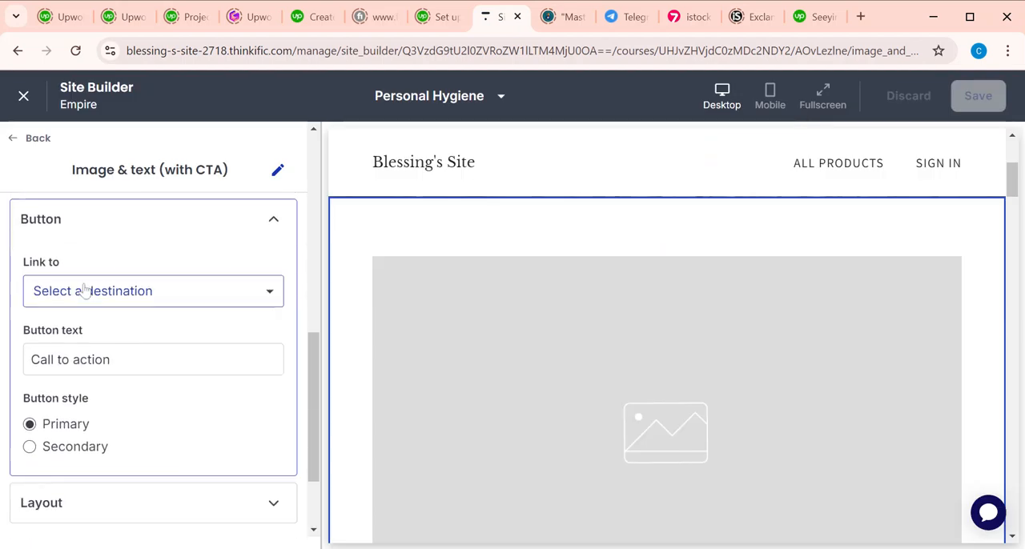
click(104, 294)
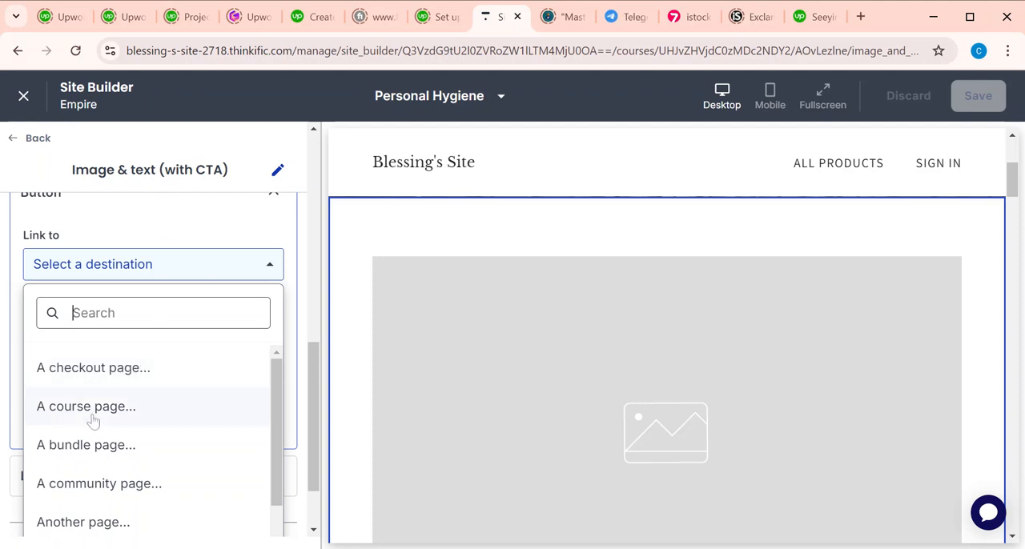
scroll(103, 448, down, 1)
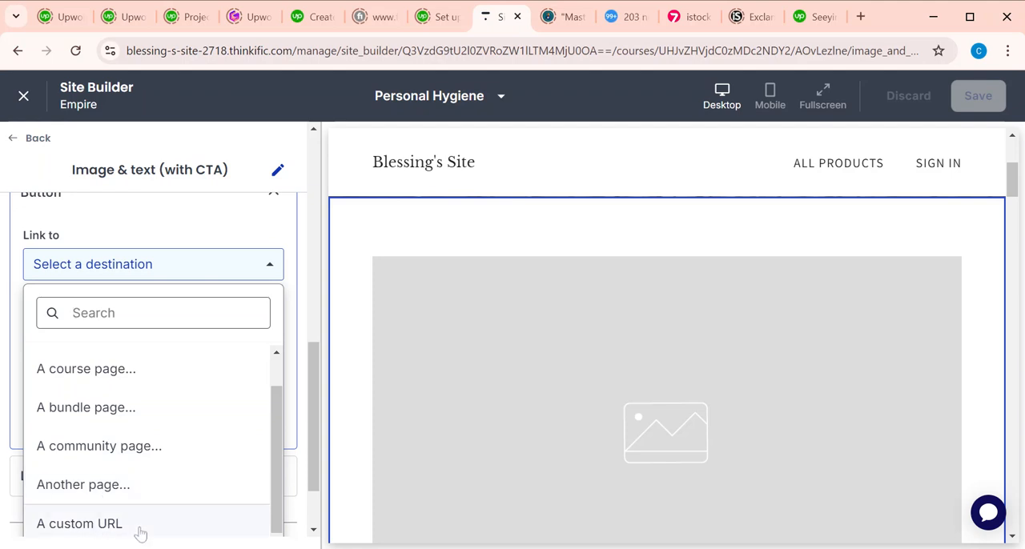
click(179, 242)
Step: Set the button text of the Image & text (with CTA) section to "ENORLL NOW!"
scroll(165, 321, down, 1)
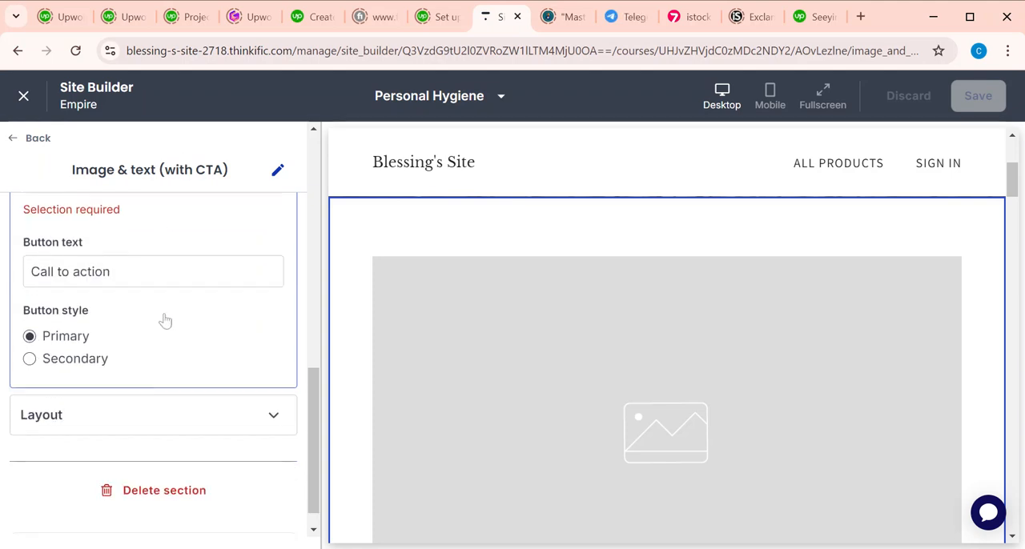
click(112, 270)
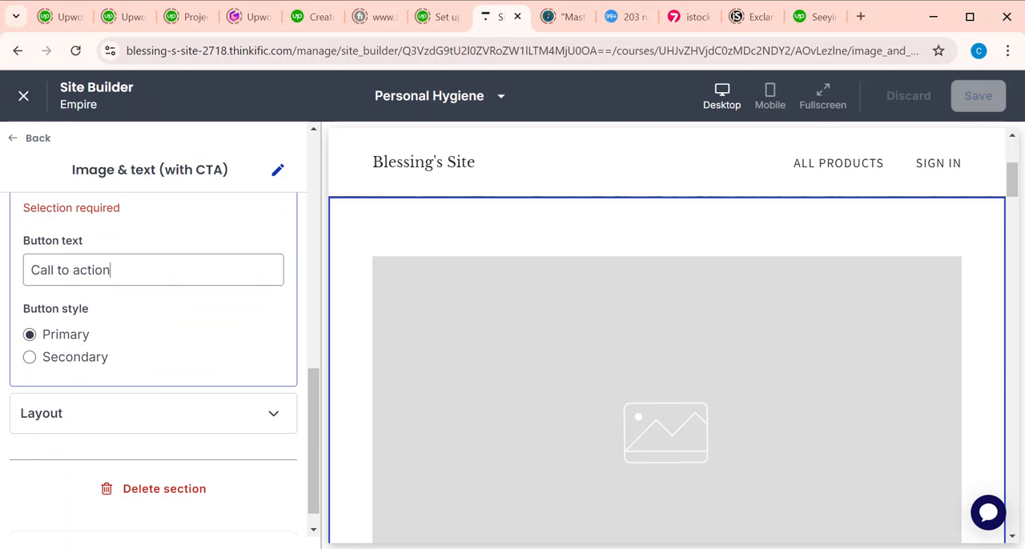
drag(113, 270, 12, 269)
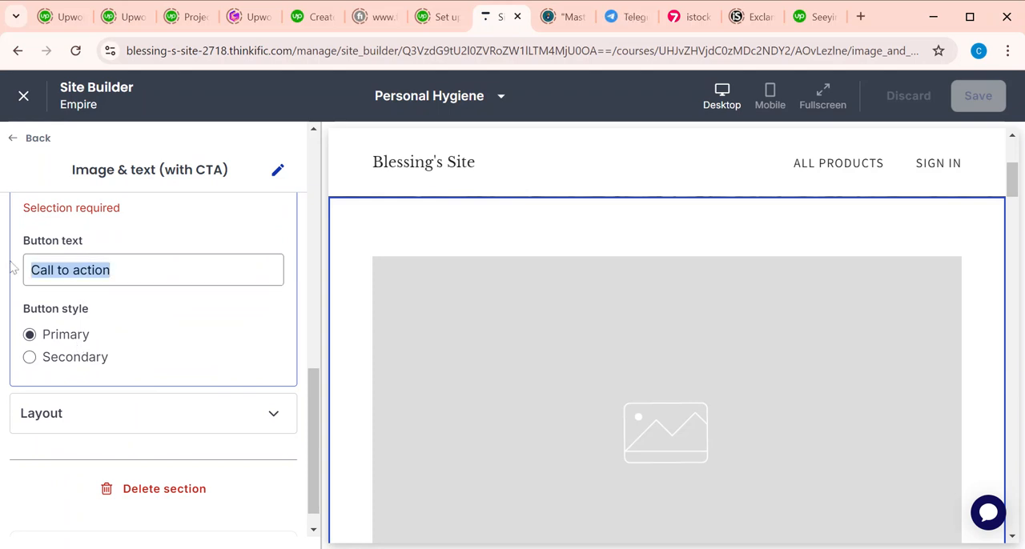
text(ENORLL )
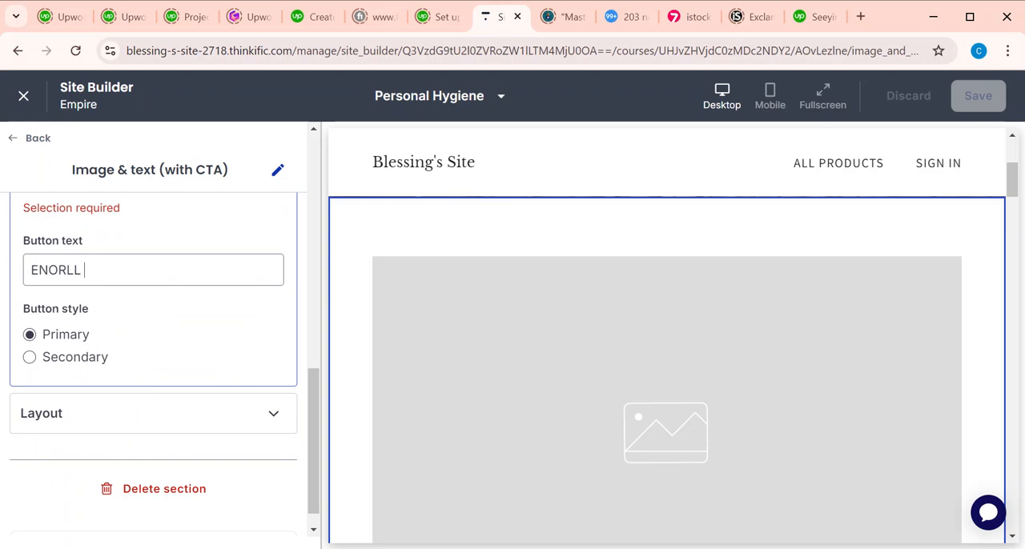
text(NOW!)
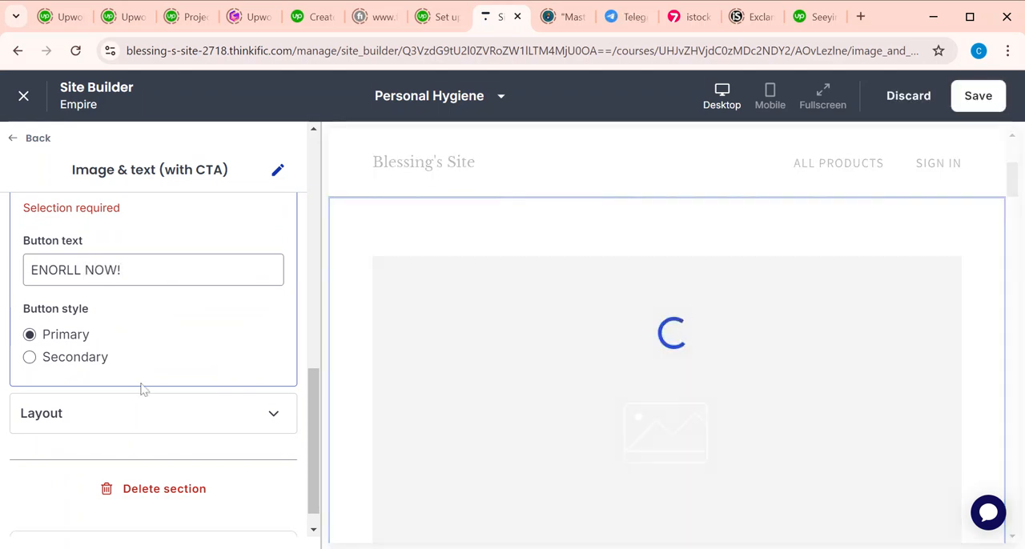
Step: Remove the top and bottom section padding in the Image & text (with CTA) layout and save the page
click(137, 423)
scroll(139, 427, down, 2)
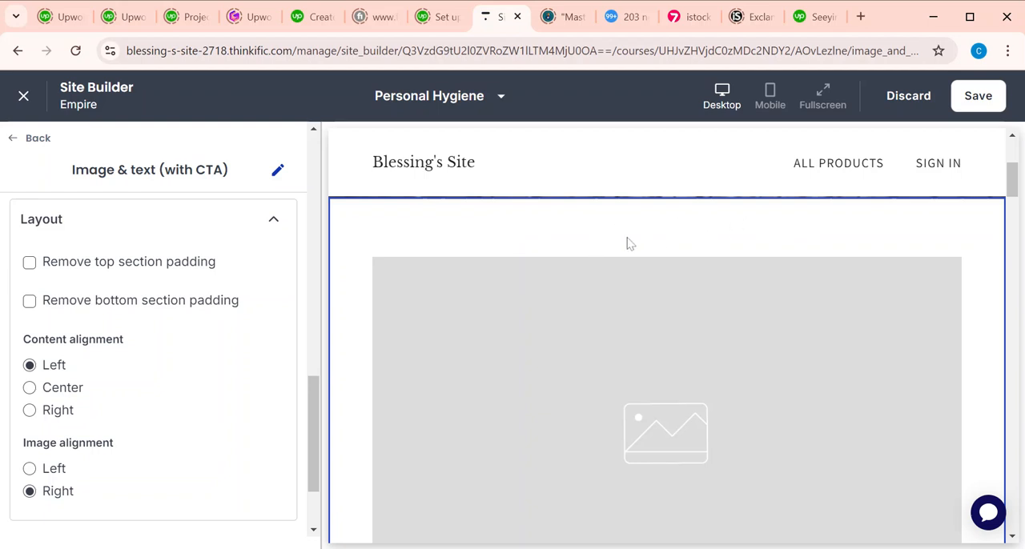
click(125, 272)
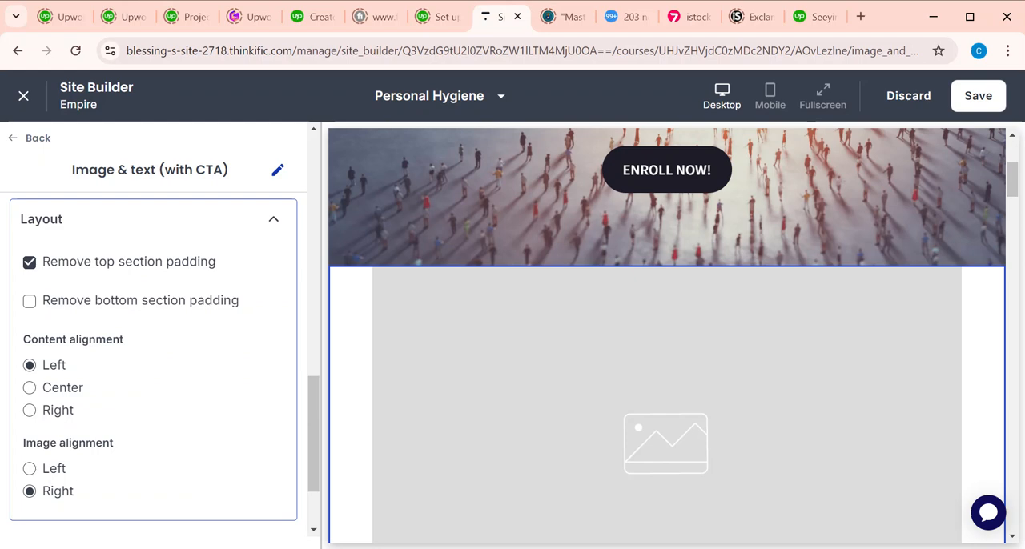
click(128, 300)
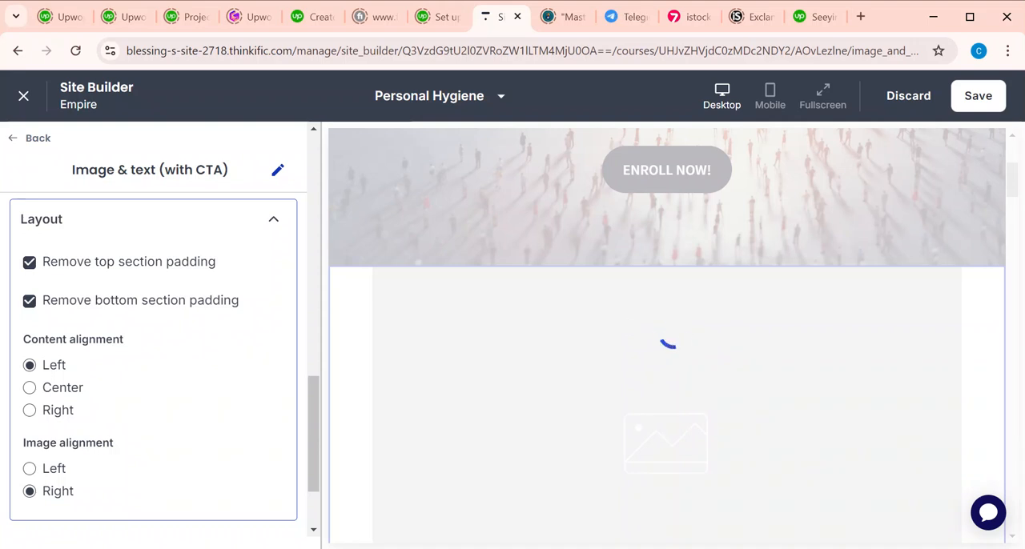
scroll(636, 503, down, 2)
scroll(636, 504, up, 1)
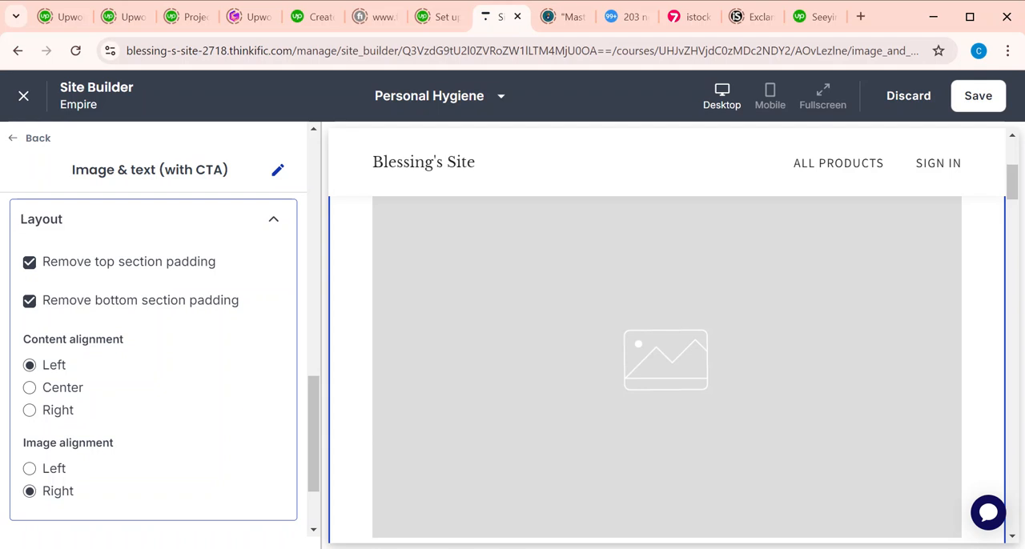
scroll(152, 361, down, 1)
scroll(152, 361, up, 10)
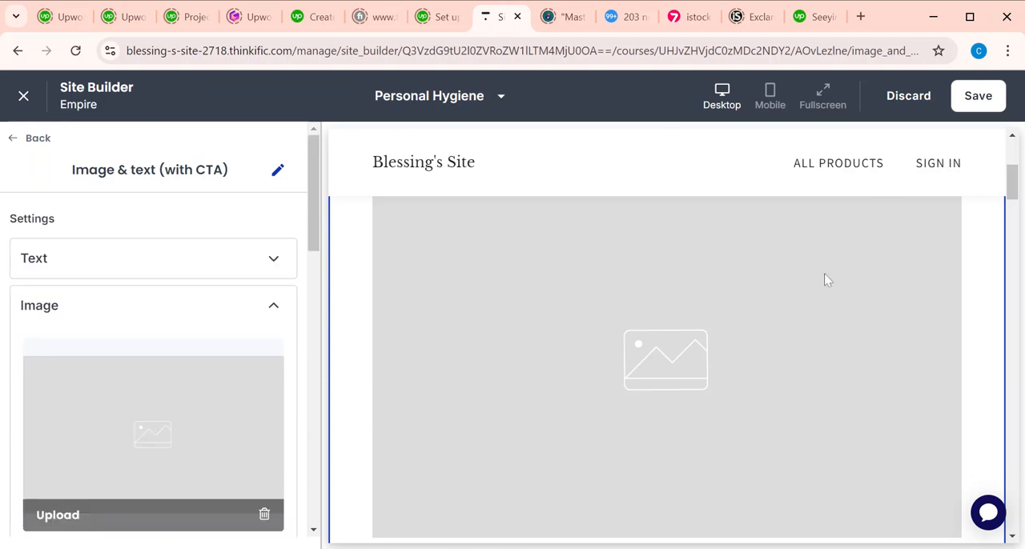
click(978, 97)
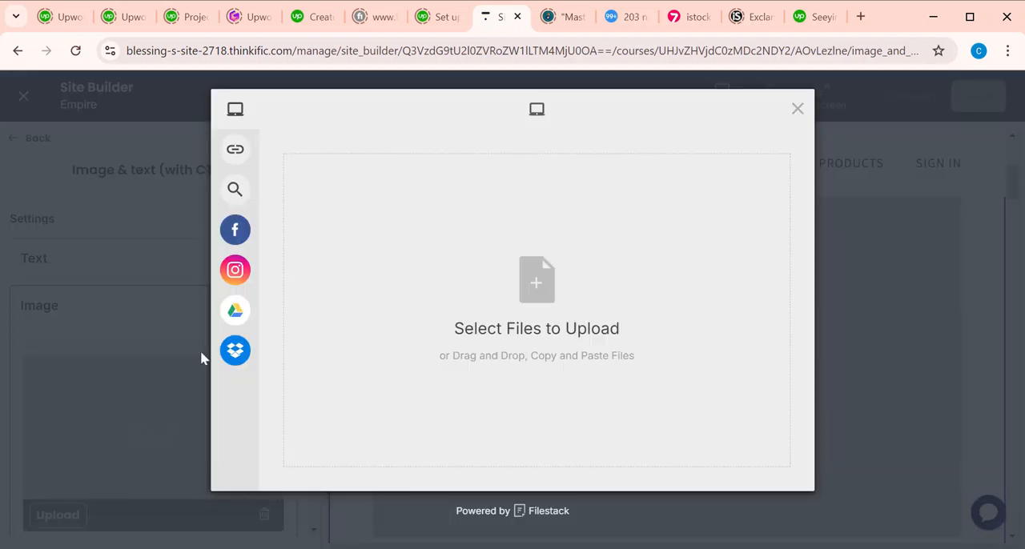
Step: Try once more to upload the blue virus exclamation mark picture as the Image & text (with CTA) image
click(544, 283)
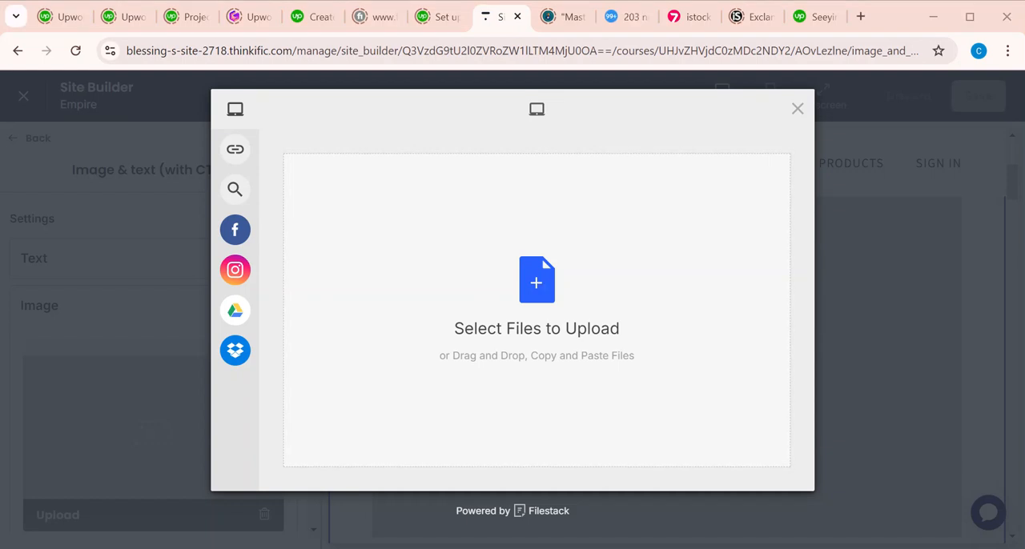
click(700, 349)
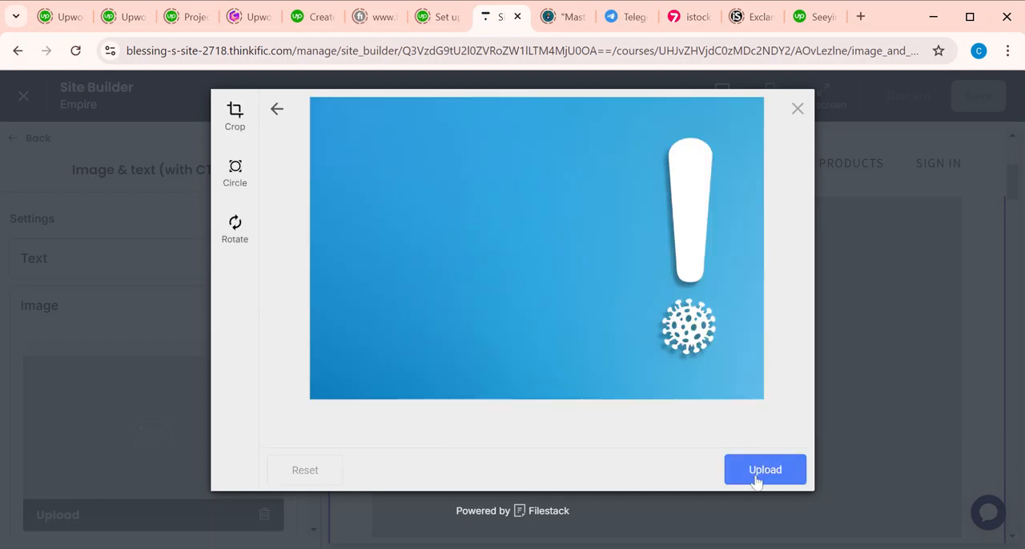
click(757, 479)
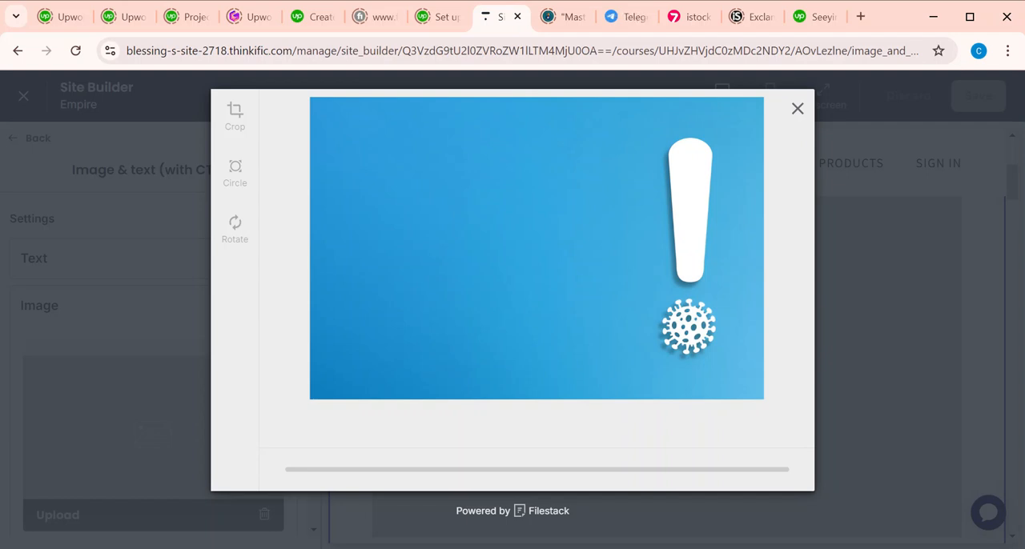
click(797, 109)
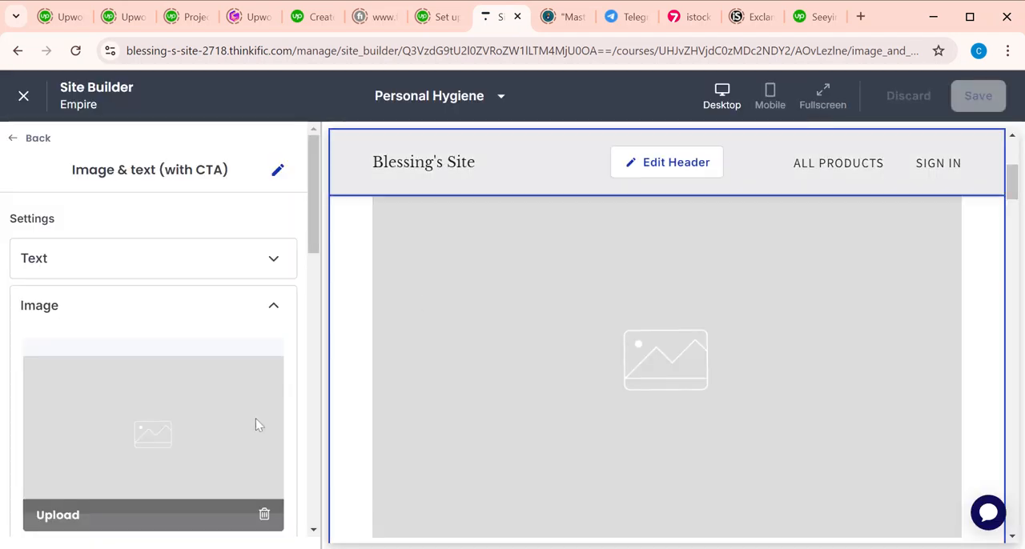
Step: Open the text settings of the Image & text (with CTA) section
click(101, 270)
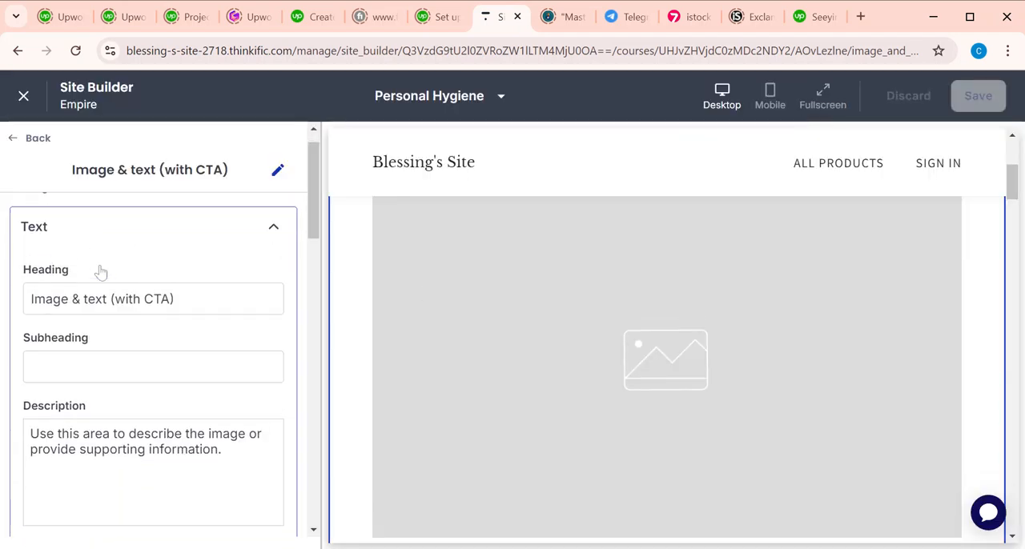